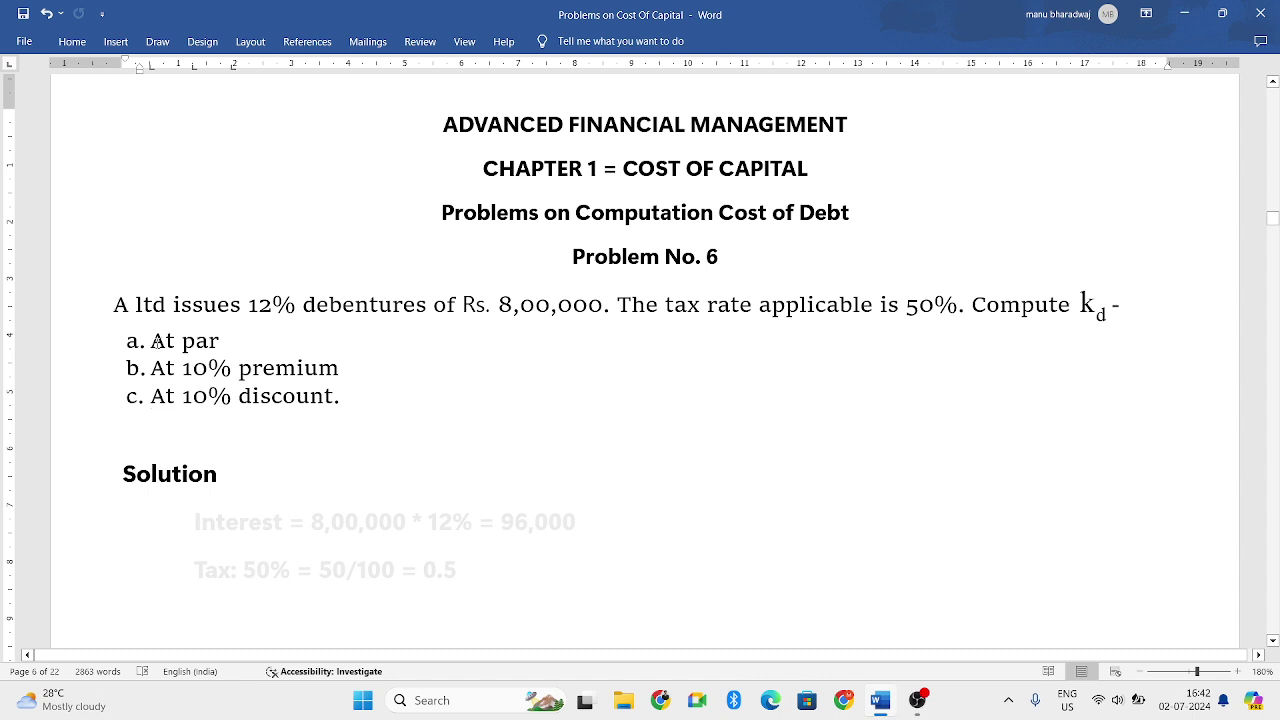
Set the Interest line and the Tax line (50% = 50/100 = 0.5) to black font colour.
{"action": "mouse_move", "coordinate": [151, 340]}
{"action": "left_mouse_down"}
{"action": "mouse_move", "coordinate": [249, 368]}
{"action": "mouse_move", "coordinate": [233, 355]}
{"action": "left_mouse_up"}
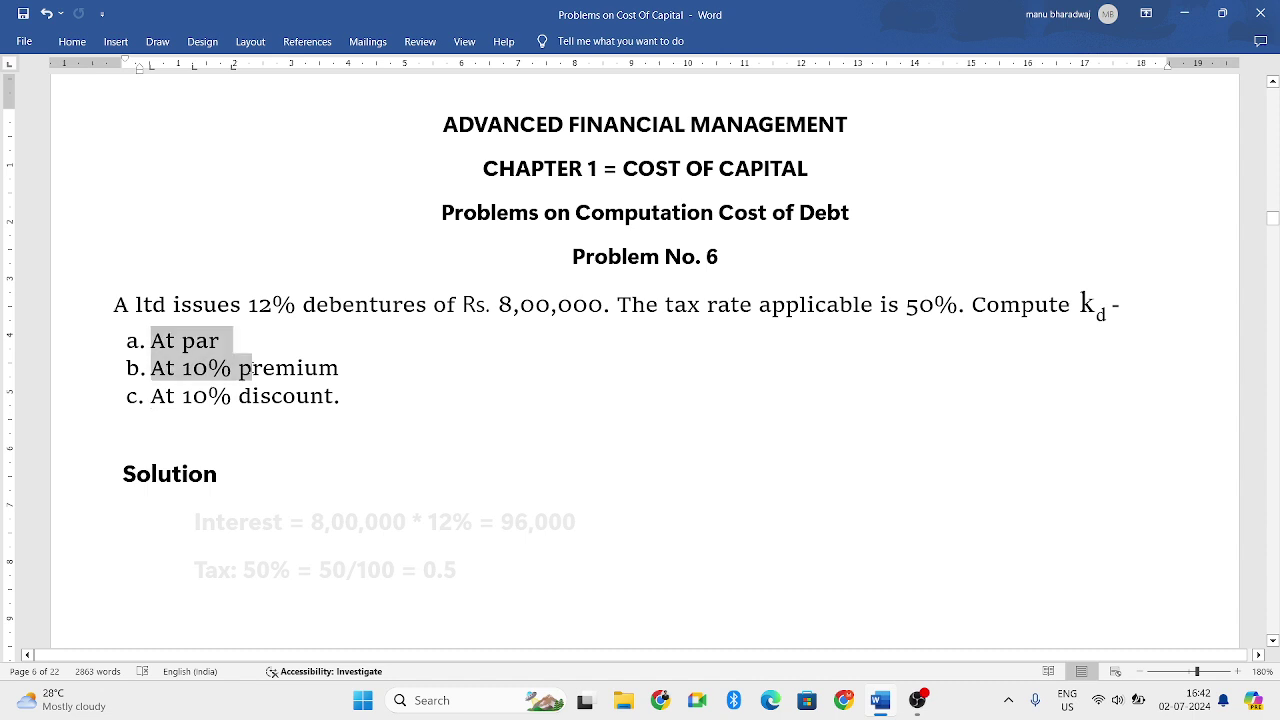
{"action": "left_click", "coordinate": [232, 352]}
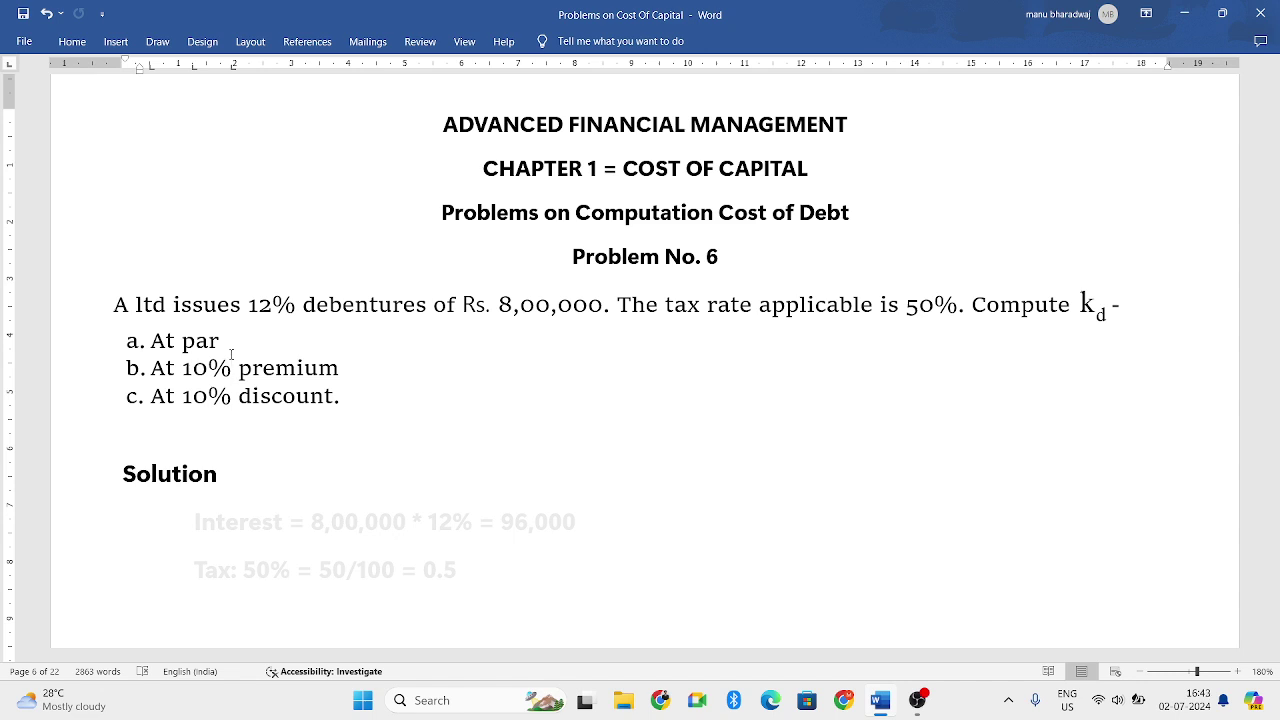
{"action": "key", "text": "Down"}
{"action": "key", "text": "Down"}
{"action": "key", "text": "Down"}
{"action": "key", "text": "Down"}
{"action": "key", "text": "Down"}
{"action": "key", "text": "Down"}
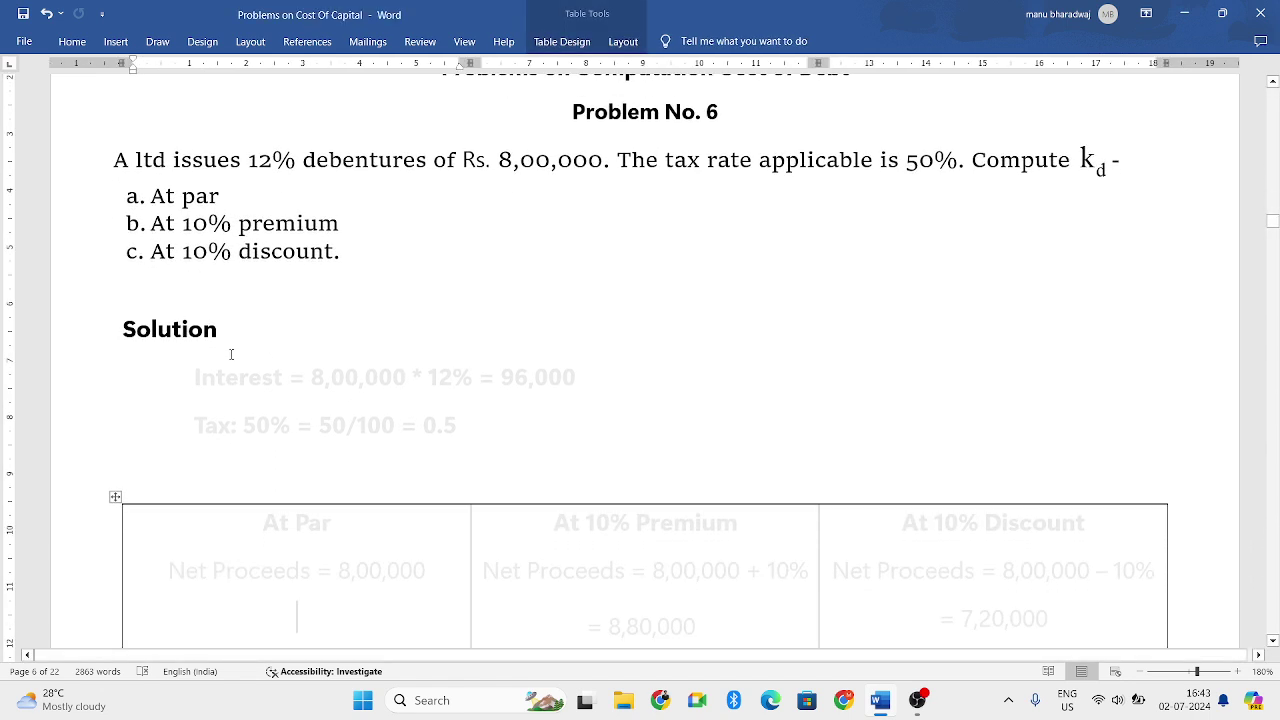
{"action": "left_click", "coordinate": [209, 362]}
{"action": "mouse_move", "coordinate": [198, 368]}
{"action": "left_mouse_down"}
{"action": "mouse_move", "coordinate": [780, 297]}
{"action": "mouse_move", "coordinate": [701, 418]}
{"action": "left_mouse_up"}
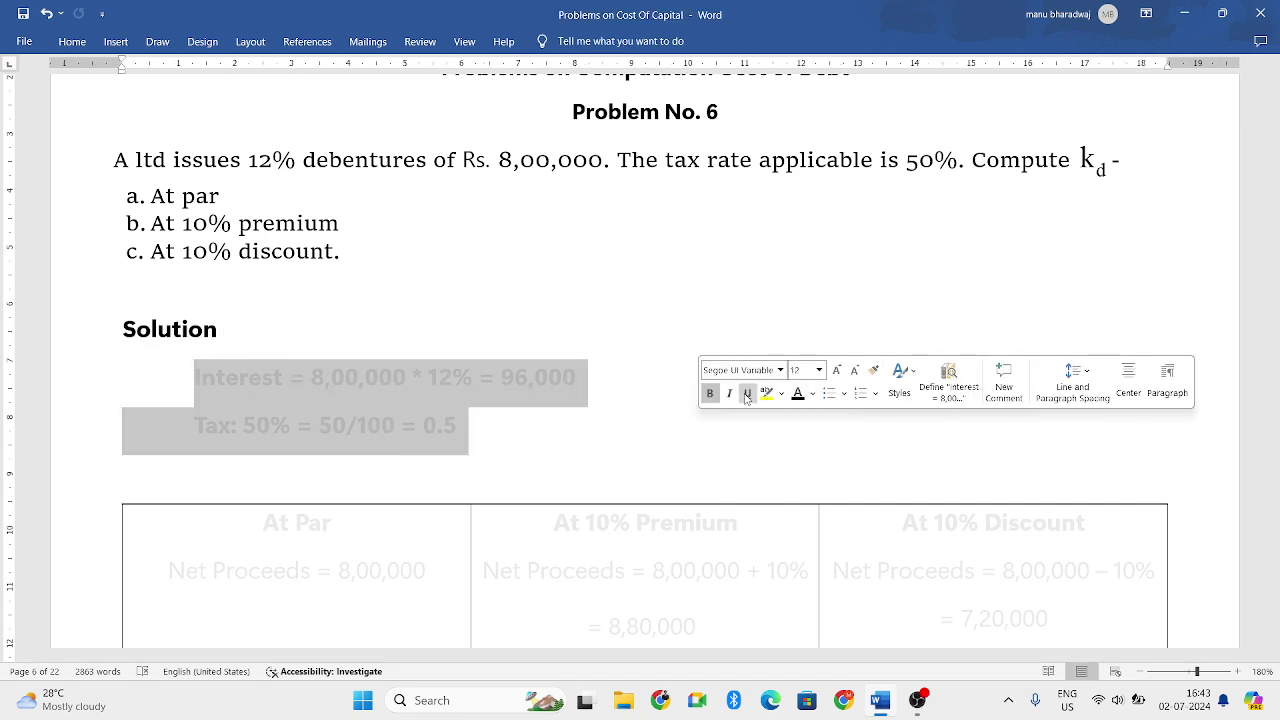
{"action": "left_click", "coordinate": [556, 356]}
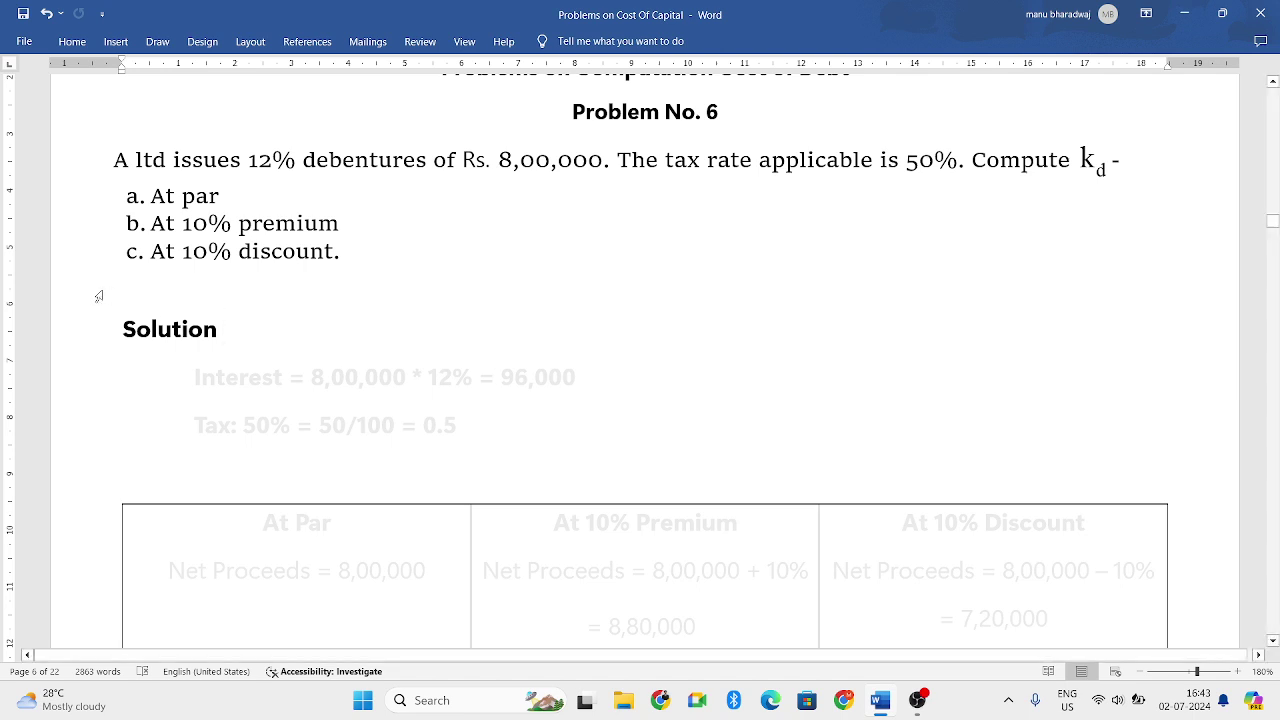
{"action": "mouse_move", "coordinate": [196, 380]}
{"action": "left_mouse_down"}
{"action": "mouse_move", "coordinate": [400, 428]}
{"action": "mouse_move", "coordinate": [410, 380]}
{"action": "mouse_move", "coordinate": [280, 380]}
{"action": "mouse_move", "coordinate": [580, 376]}
{"action": "left_mouse_up"}
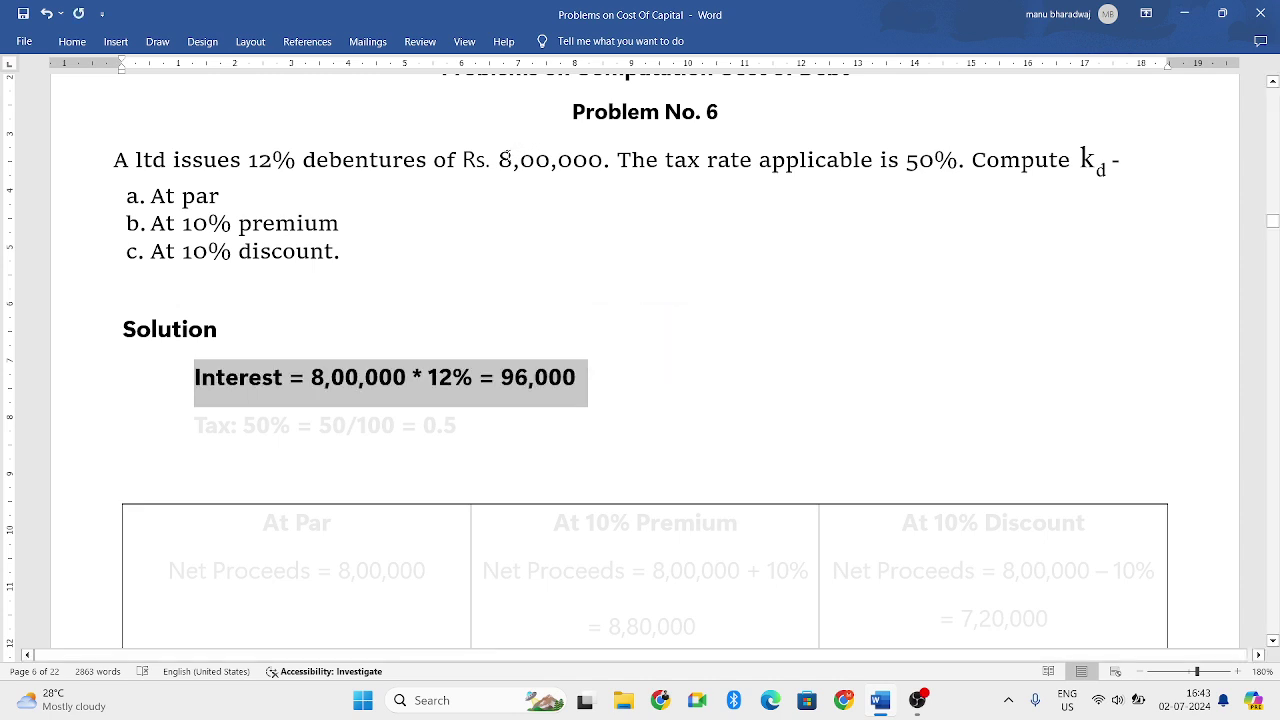
{"action": "mouse_move", "coordinate": [512, 157]}
{"action": "left_mouse_down"}
{"action": "mouse_move", "coordinate": [611, 188]}
{"action": "mouse_move", "coordinate": [603, 166]}
{"action": "left_mouse_up"}
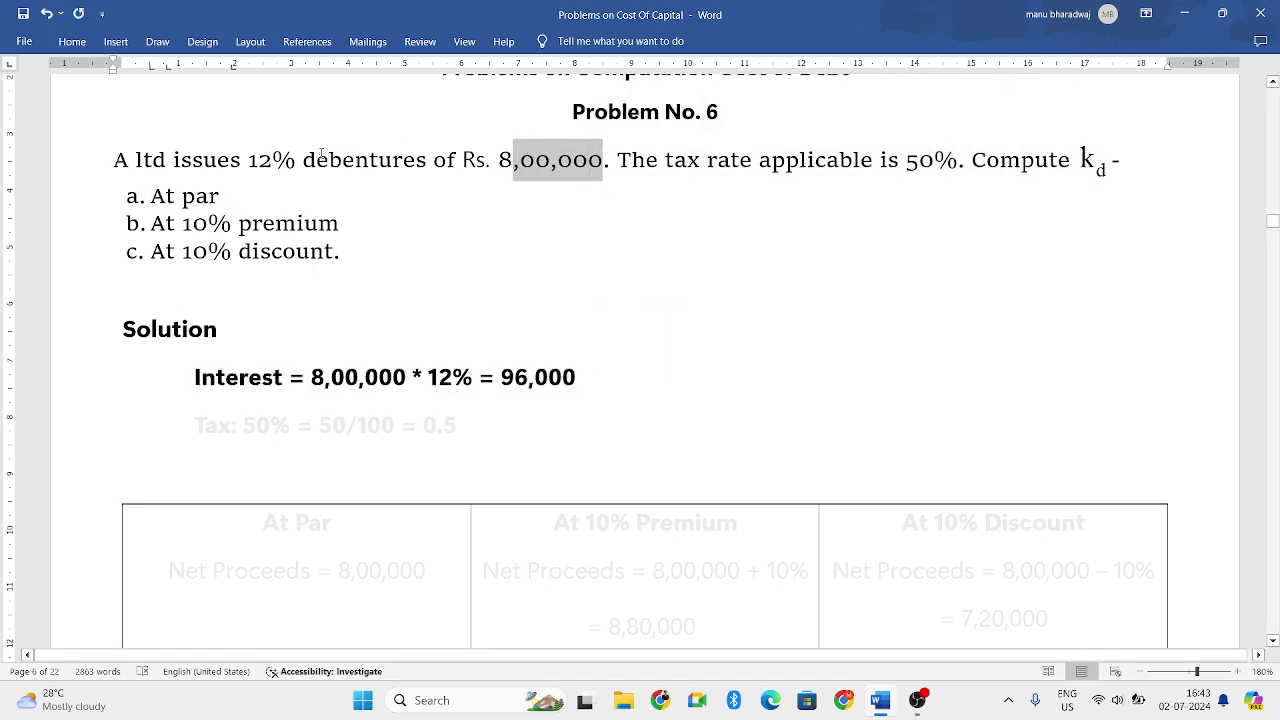
{"action": "left_click", "coordinate": [337, 396]}
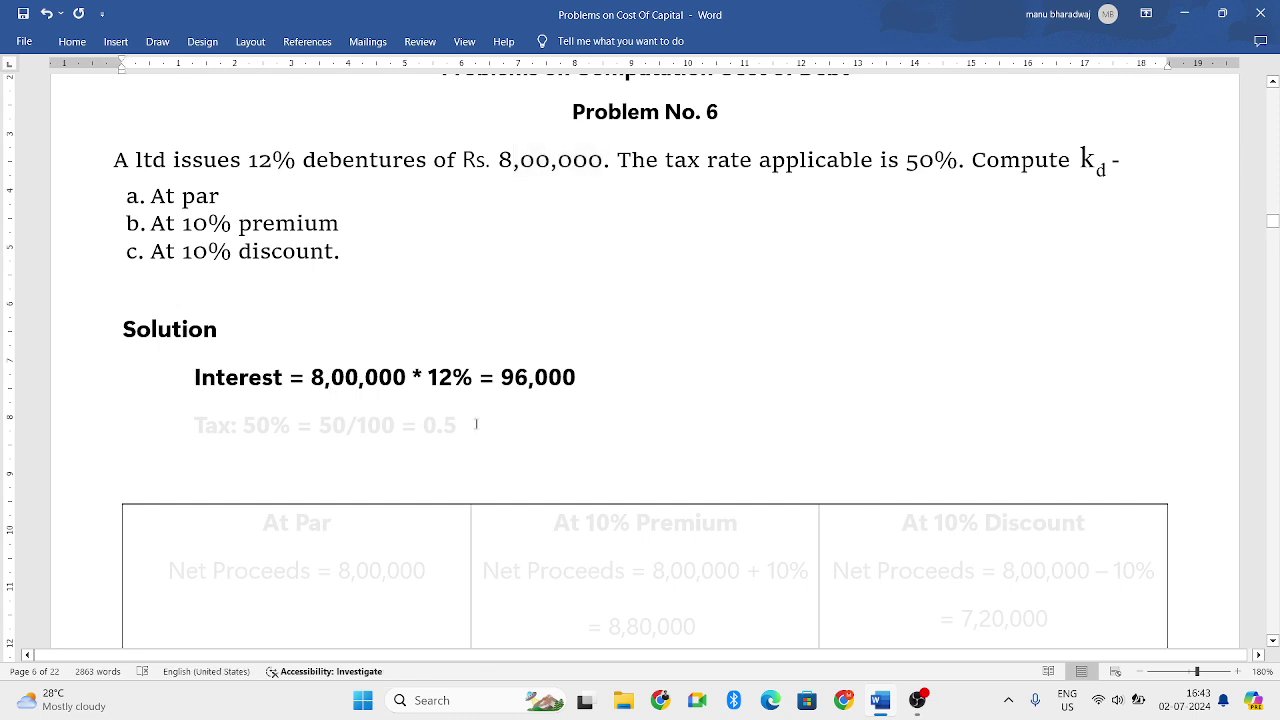
{"action": "left_click_drag", "start_coordinate": [476, 426], "coordinate": [149, 414]}
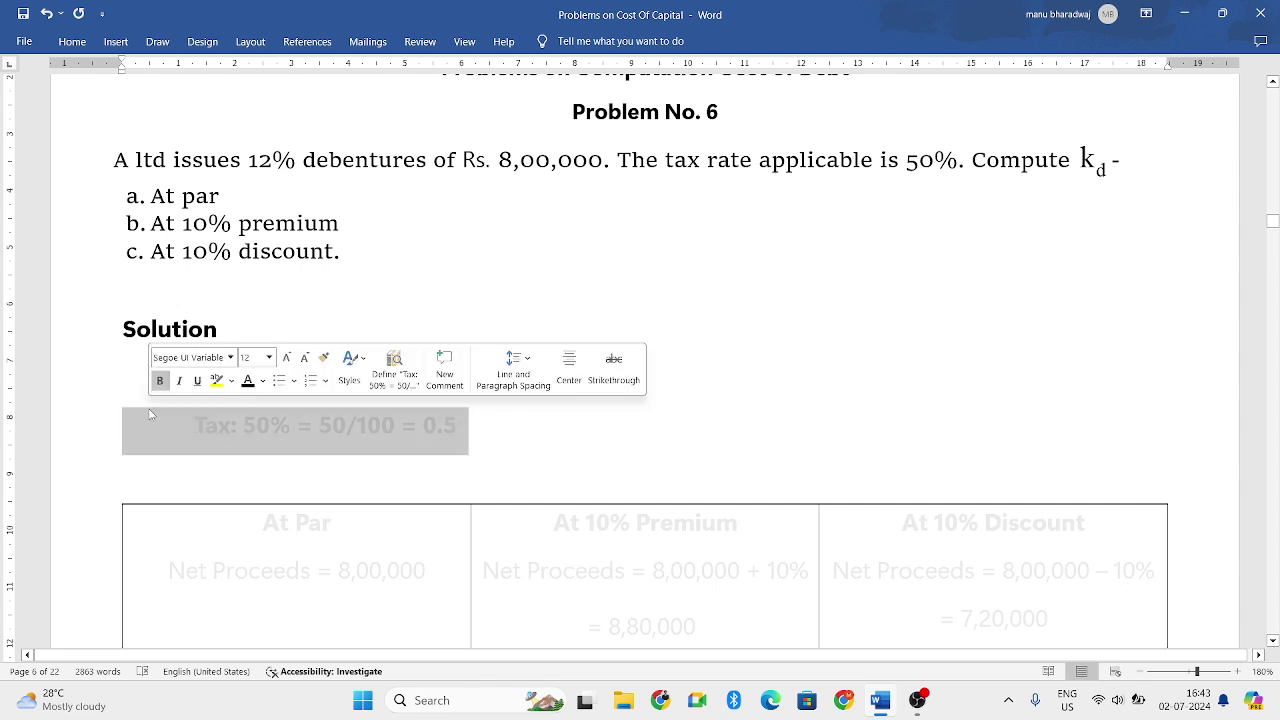
{"action": "left_click", "coordinate": [247, 381]}
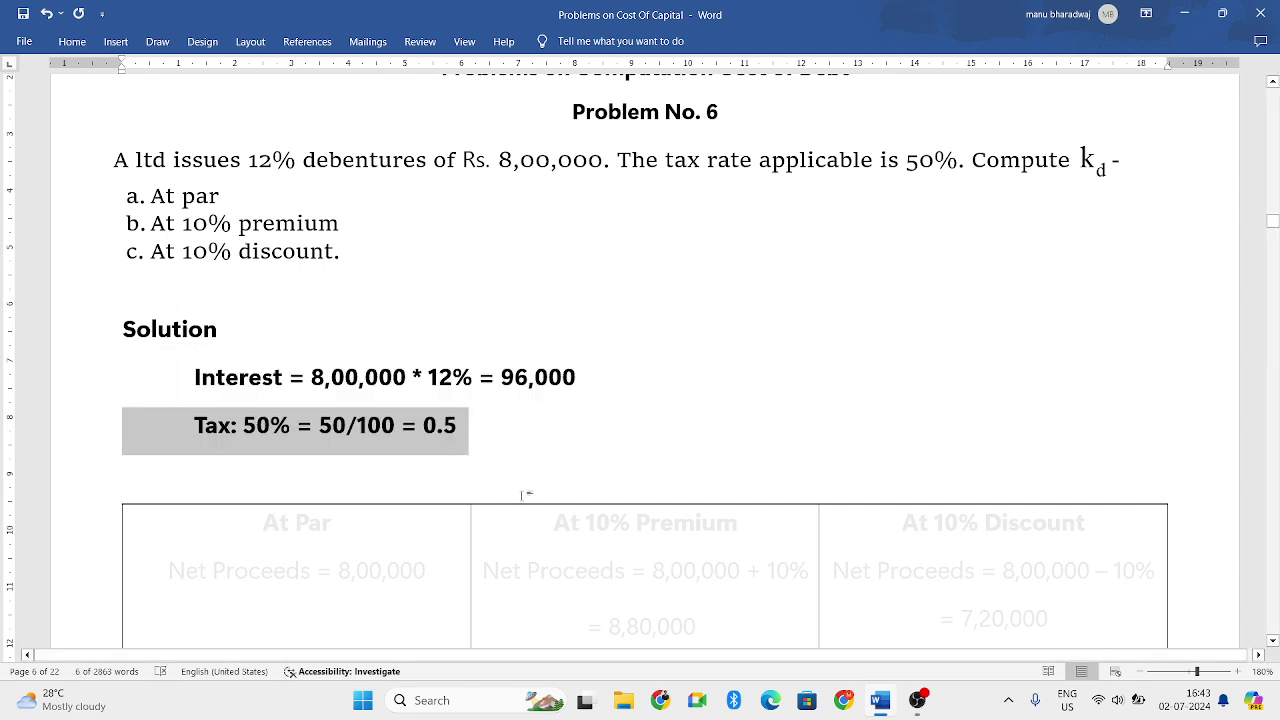
{"action": "left_click", "coordinate": [563, 421]}
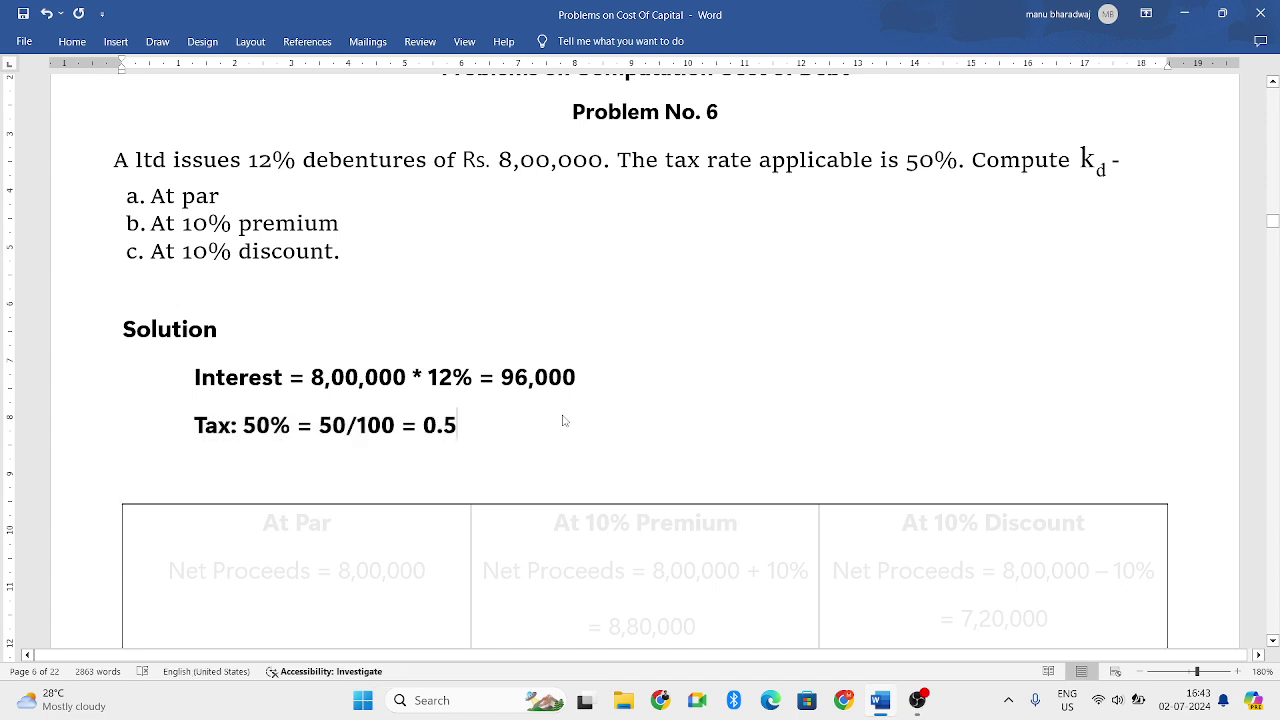
Make the At Par, At 10% Premium and At 10% Discount table headings black.
{"action": "key", "text": "Down"}
{"action": "key", "text": "Down"}
{"action": "key", "text": "Down"}
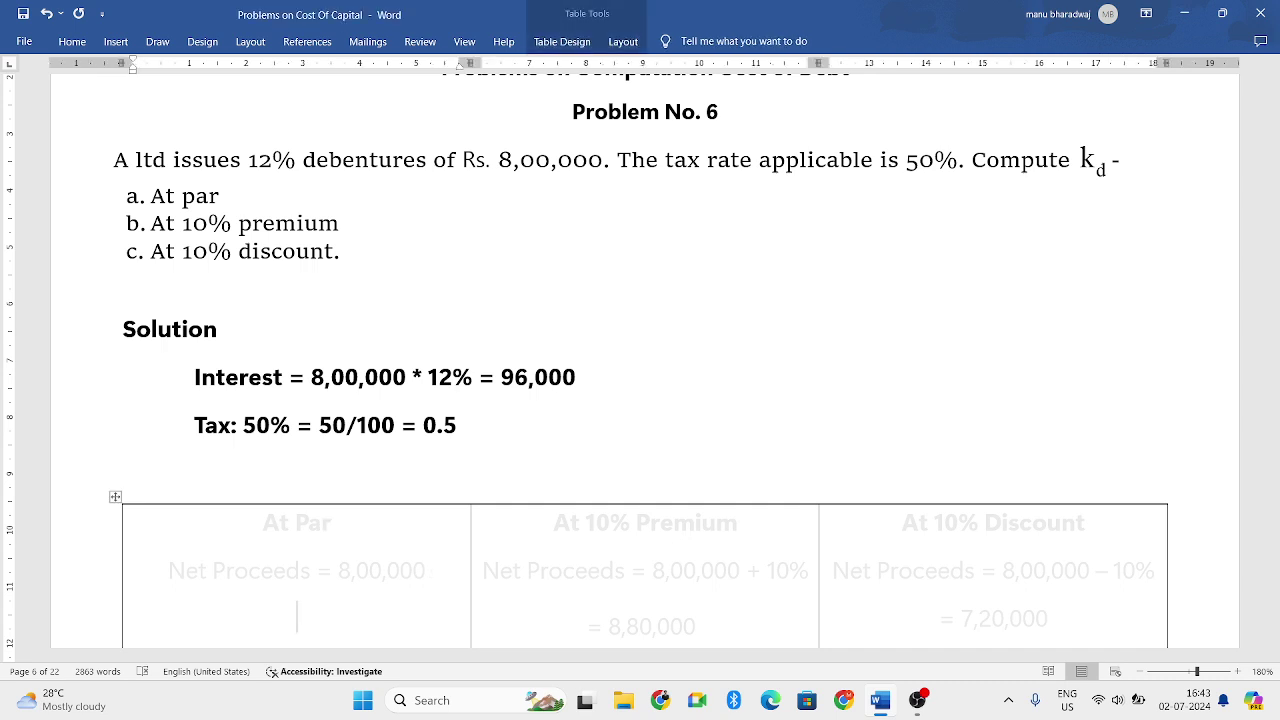
{"action": "left_click", "coordinate": [385, 283]}
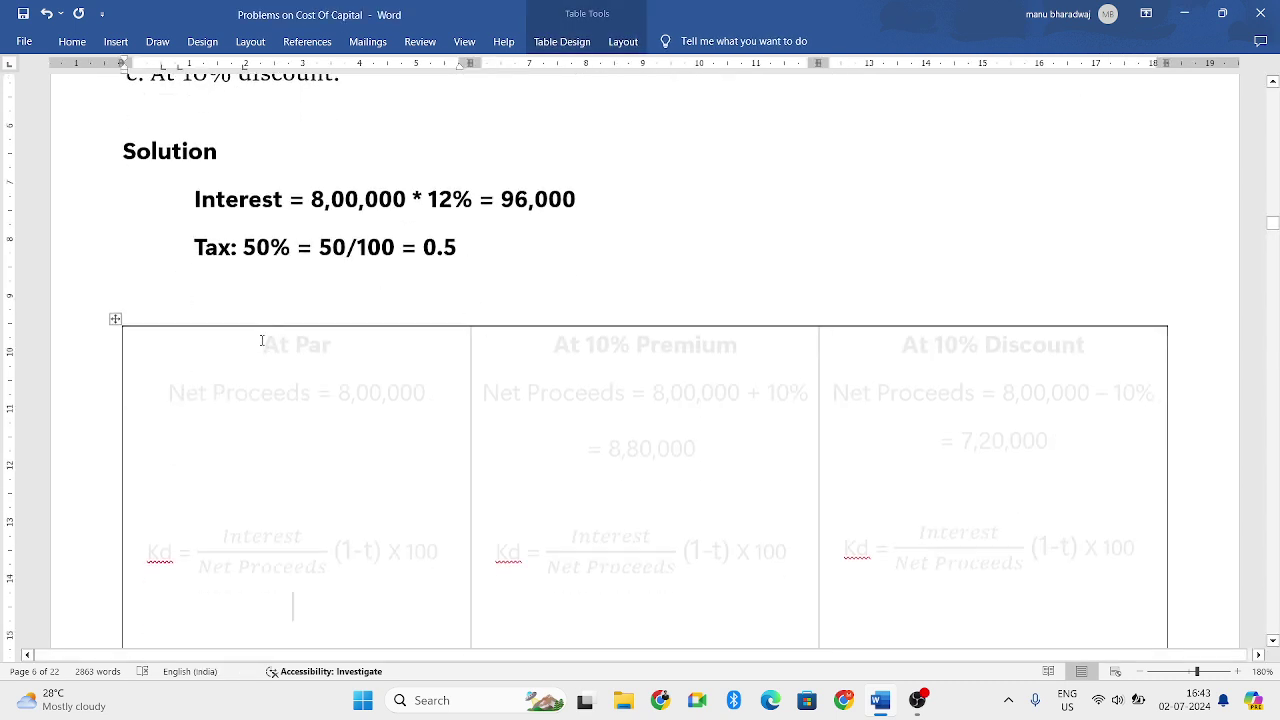
{"action": "left_click_drag", "start_coordinate": [262, 341], "coordinate": [343, 345]}
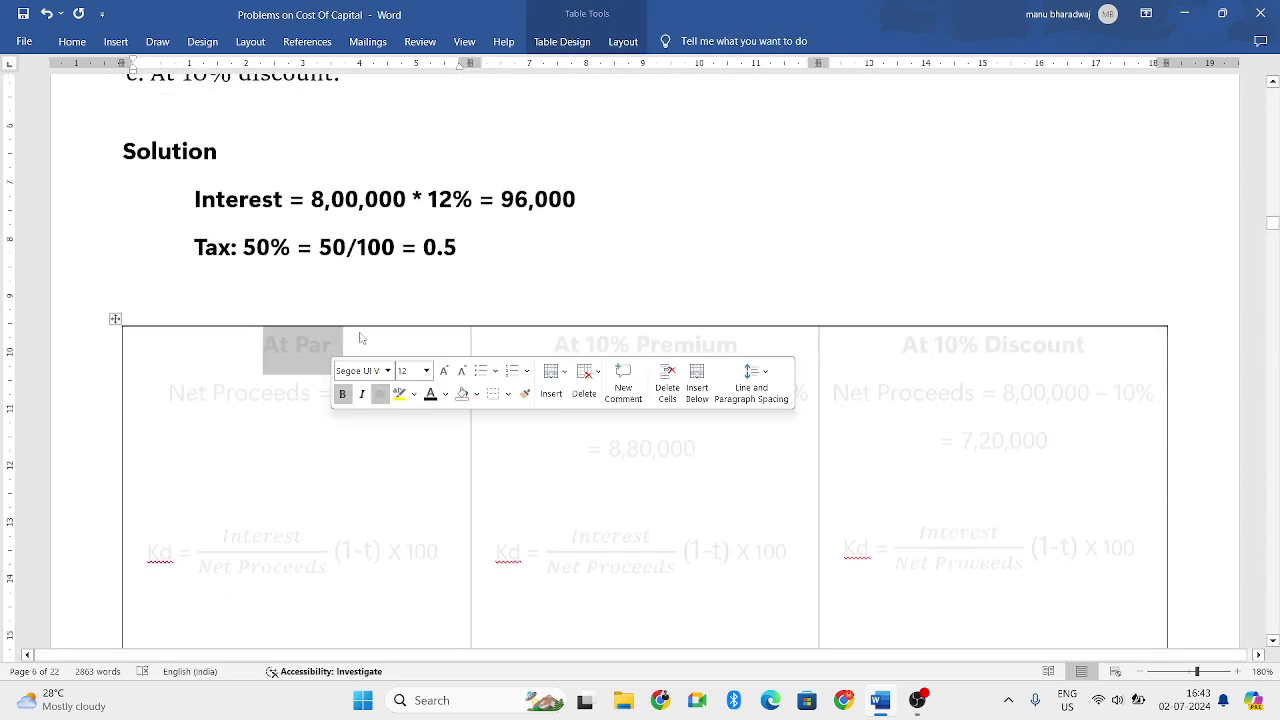
{"action": "left_click", "coordinate": [425, 400]}
{"action": "left_click_drag", "start_coordinate": [553, 344], "coordinate": [790, 350]}
{"action": "left_click", "coordinate": [840, 395]}
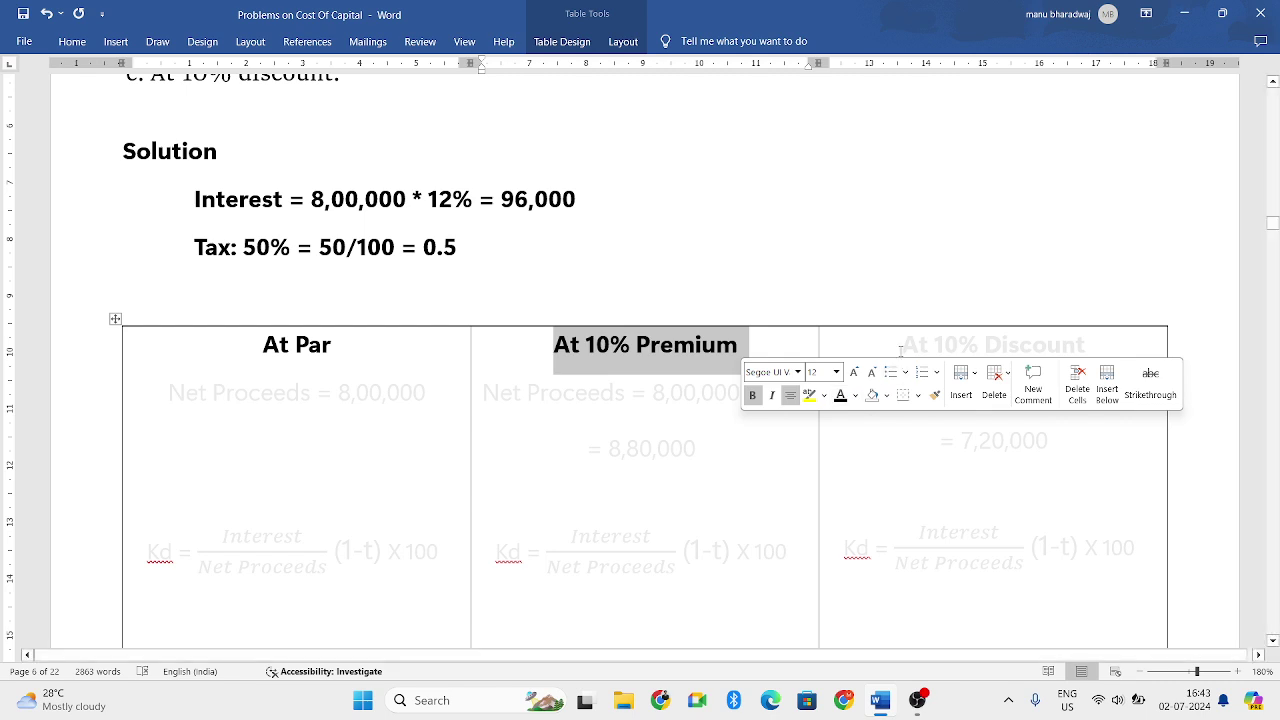
{"action": "left_click_drag", "start_coordinate": [900, 345], "coordinate": [1097, 346]}
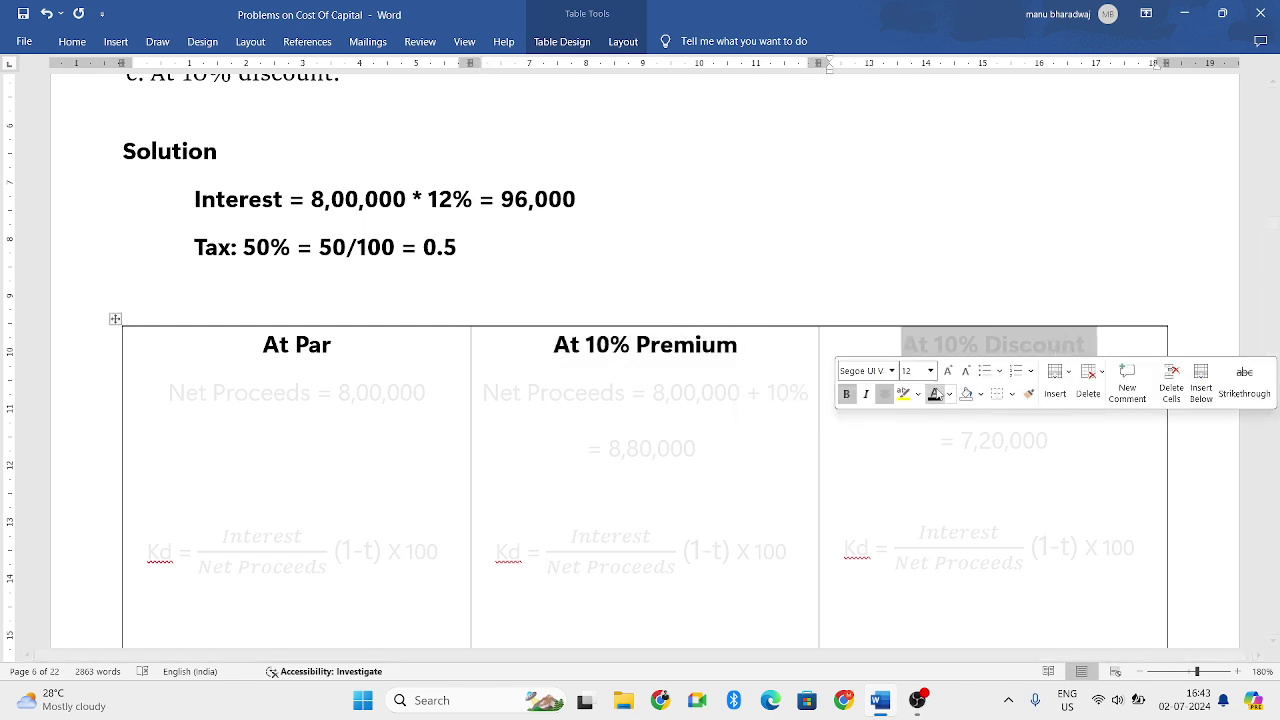
{"action": "left_click", "coordinate": [937, 395]}
{"action": "left_click", "coordinate": [769, 236]}
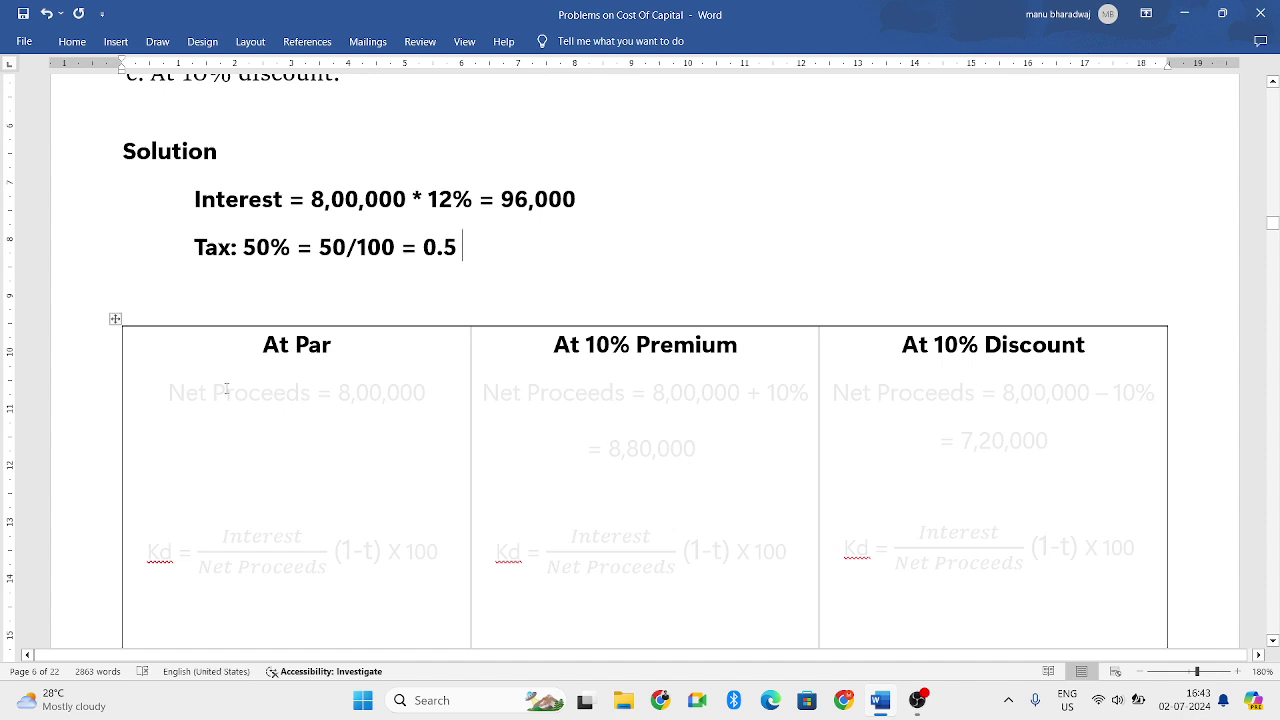
Turn the At Par Net Proceeds = 8,00,000 line black and select its Kd formula.
{"action": "left_click_drag", "start_coordinate": [168, 398], "coordinate": [436, 402]}
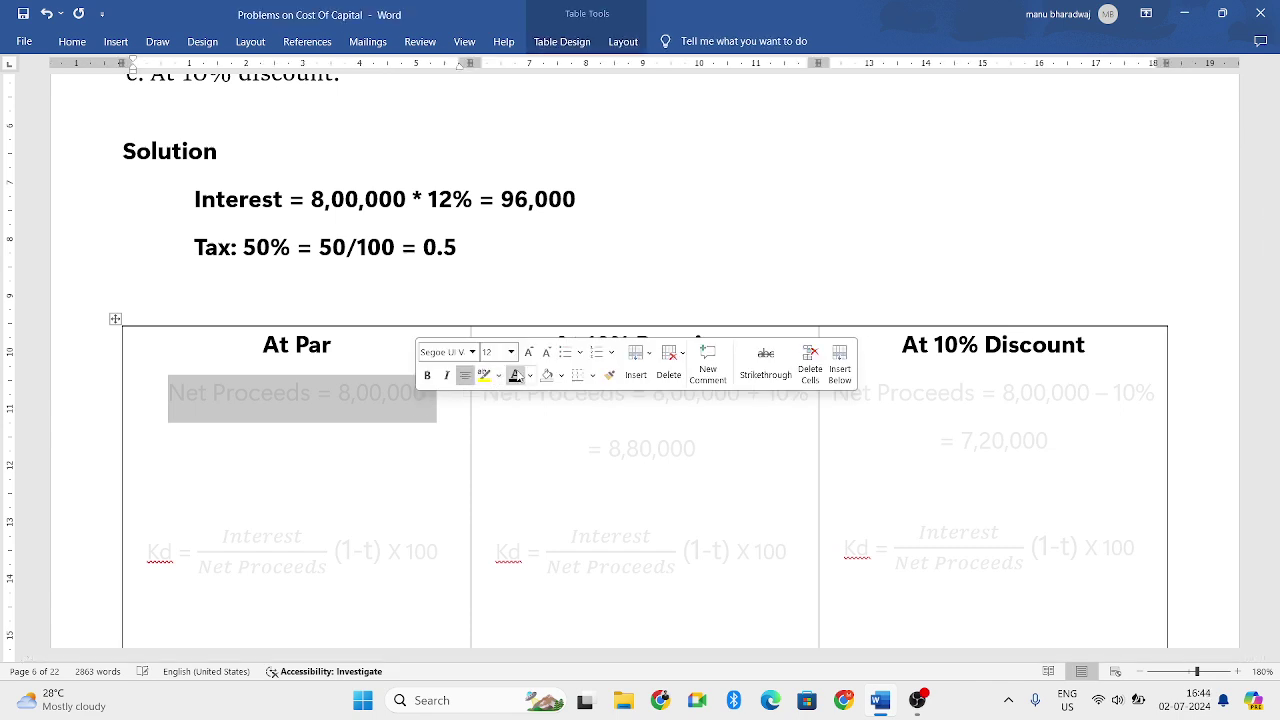
{"action": "left_click", "coordinate": [515, 375]}
{"action": "left_click", "coordinate": [403, 416]}
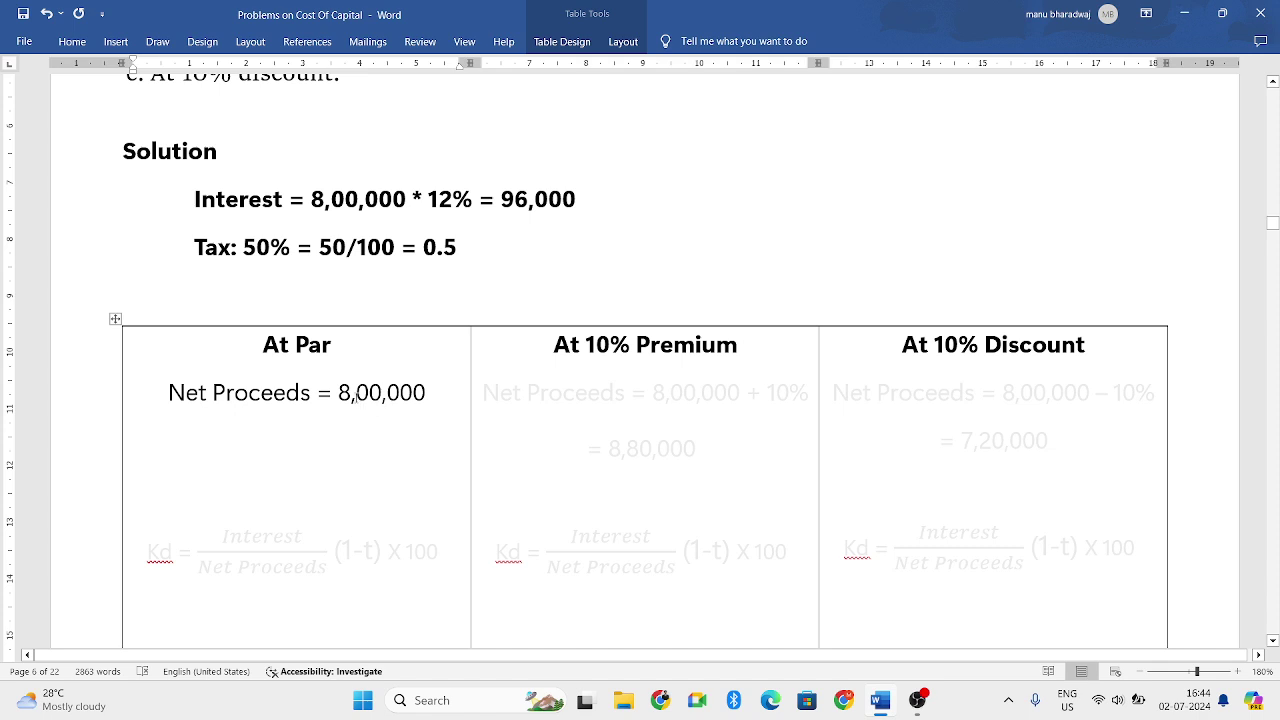
{"action": "left_click_drag", "start_coordinate": [355, 396], "coordinate": [472, 394]}
{"action": "left_click", "coordinate": [428, 393]}
{"action": "mouse_move", "coordinate": [150, 552]}
{"action": "left_mouse_down"}
{"action": "mouse_move", "coordinate": [449, 580]}
{"action": "mouse_move", "coordinate": [497, 557]}
{"action": "left_mouse_up"}
Darken the At Par Kd formula and add an empty line below the 0.12 step.
{"action": "left_click", "coordinate": [497, 557]}
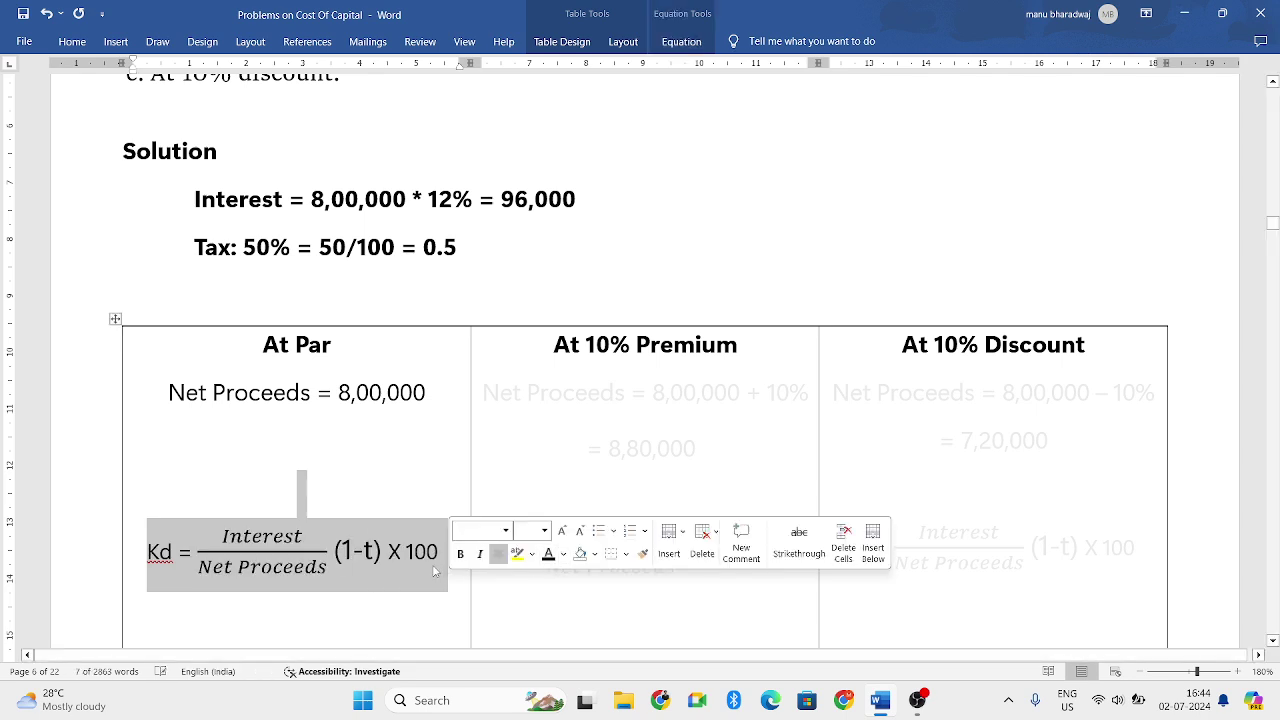
{"action": "left_click", "coordinate": [388, 573]}
{"action": "scroll", "coordinate": [390, 574], "scroll_direction": "down", "scroll_amount": 3}
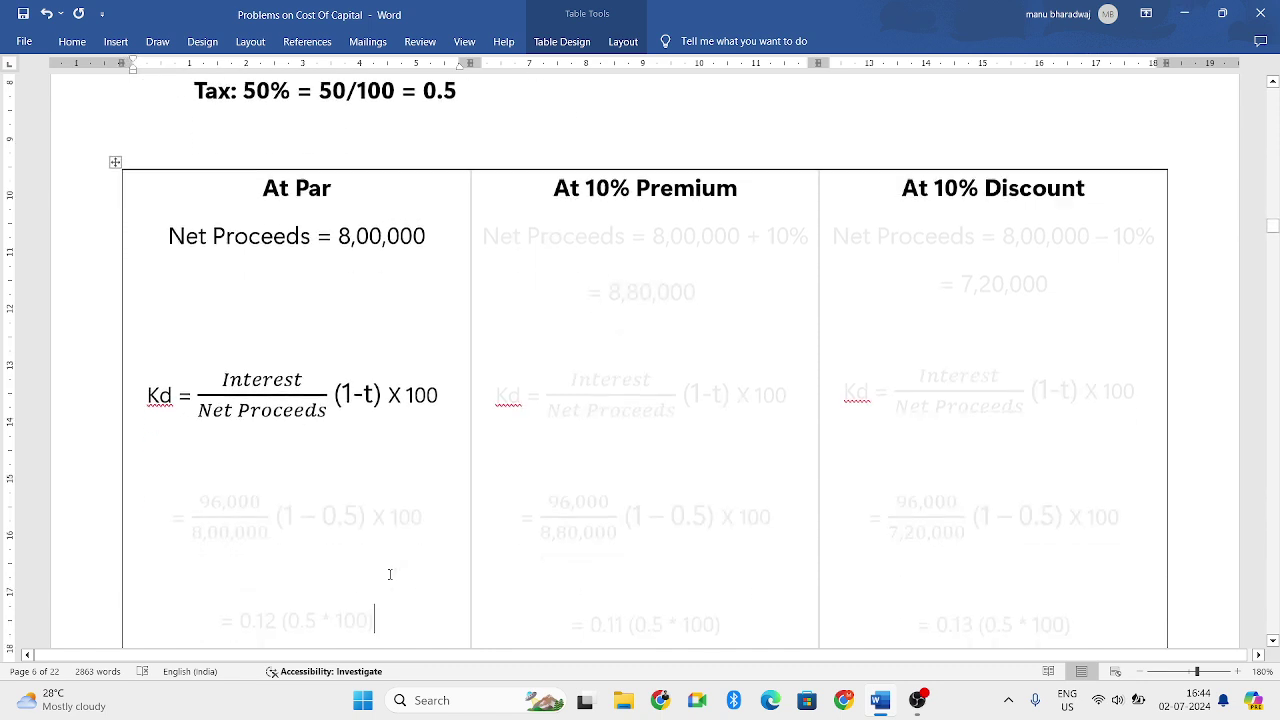
{"action": "key", "text": "Return"}
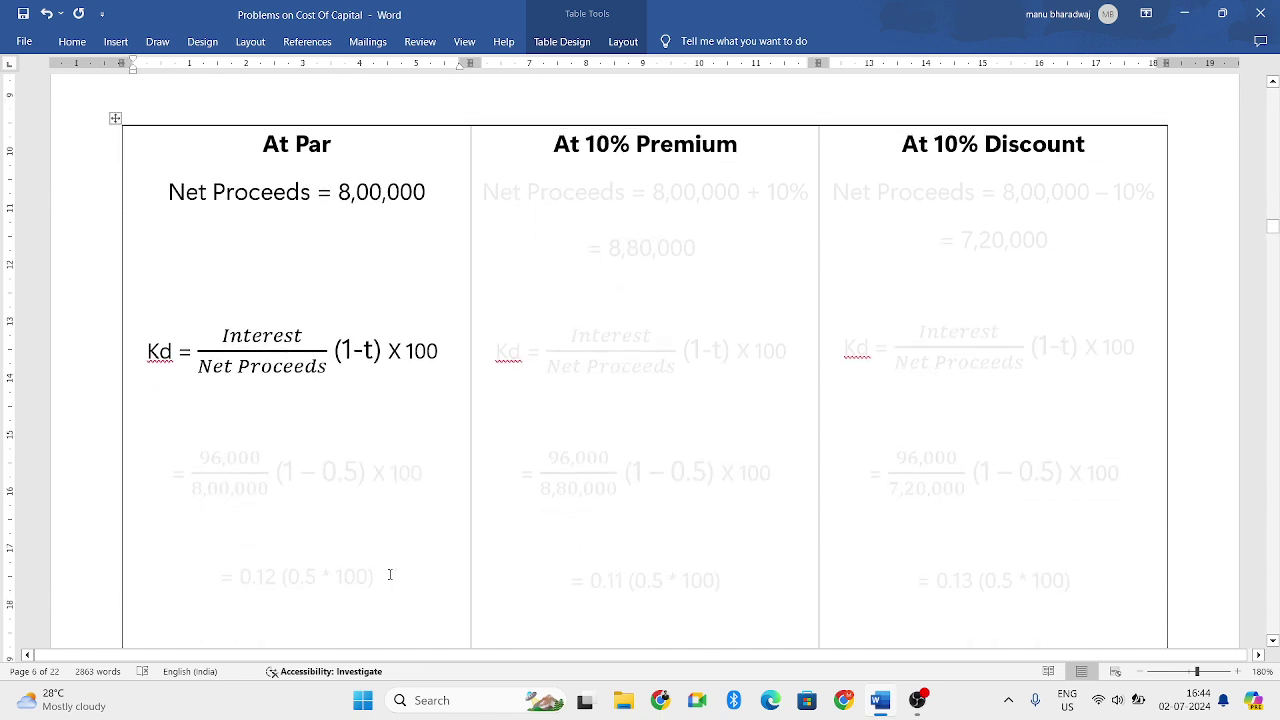
{"action": "scroll", "coordinate": [390, 575], "scroll_direction": "down", "scroll_amount": 2}
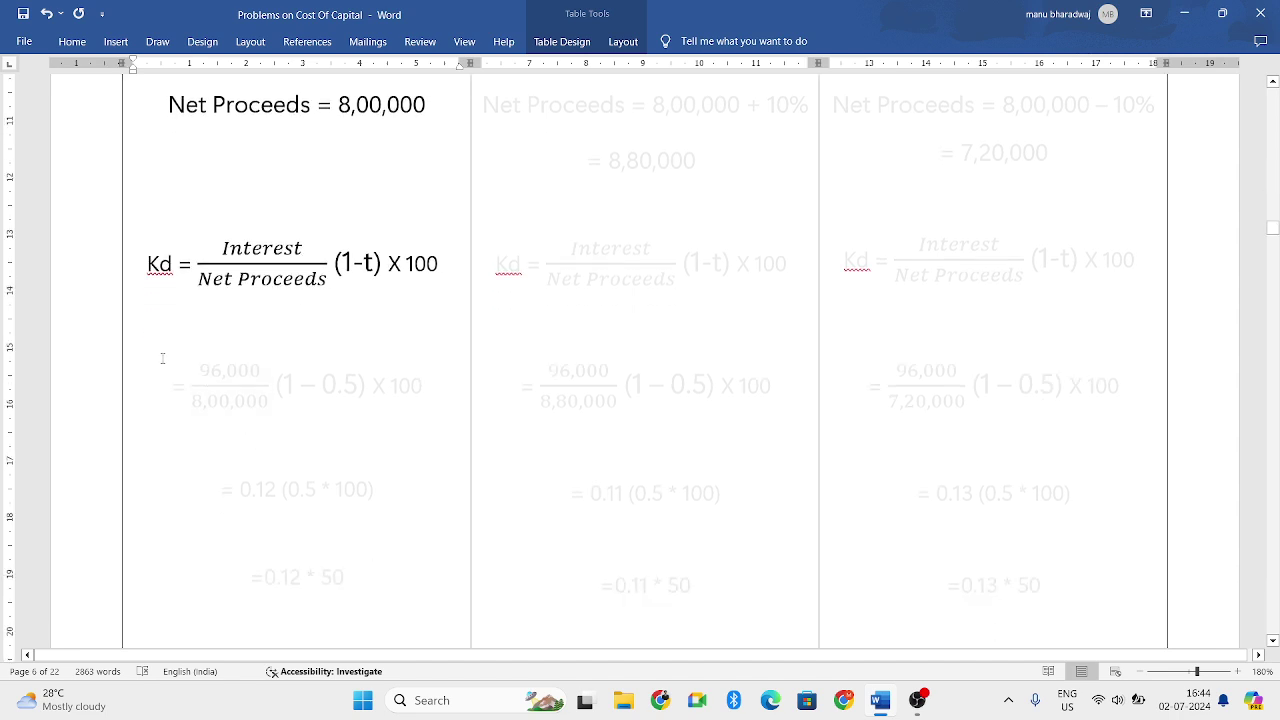
{"action": "left_click_drag", "start_coordinate": [293, 319], "coordinate": [428, 399]}
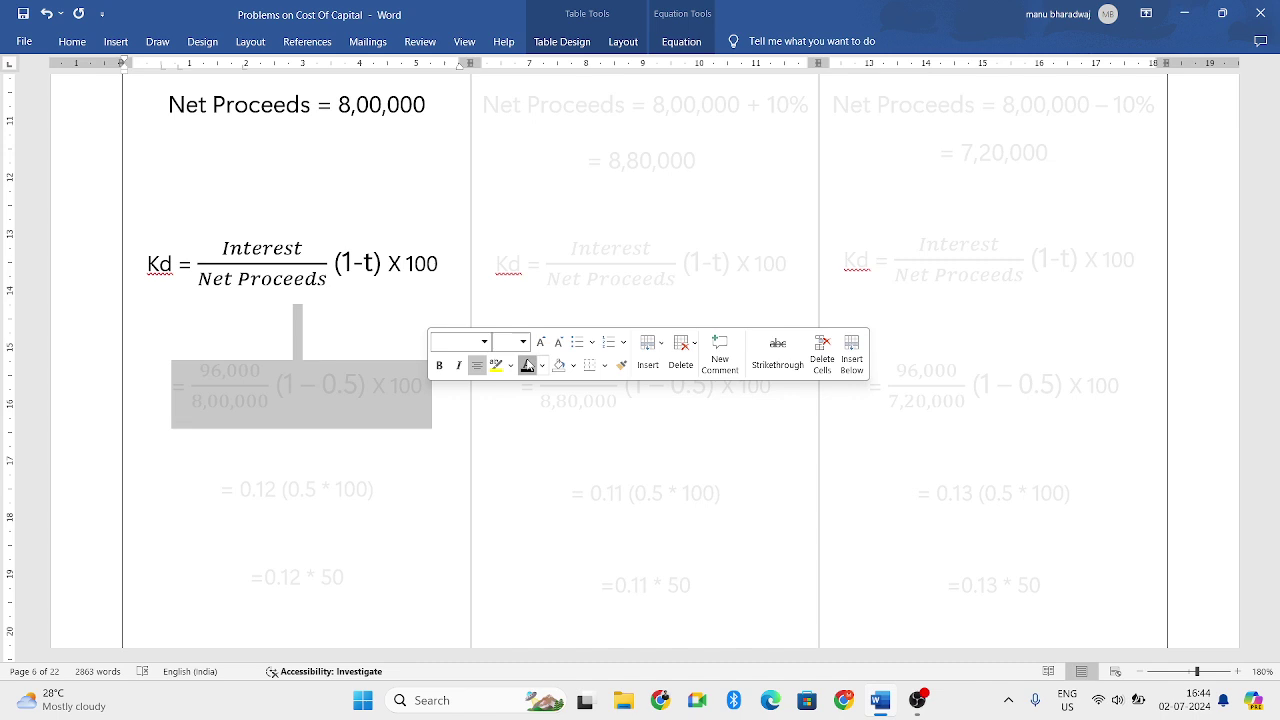
{"action": "left_click", "coordinate": [265, 405]}
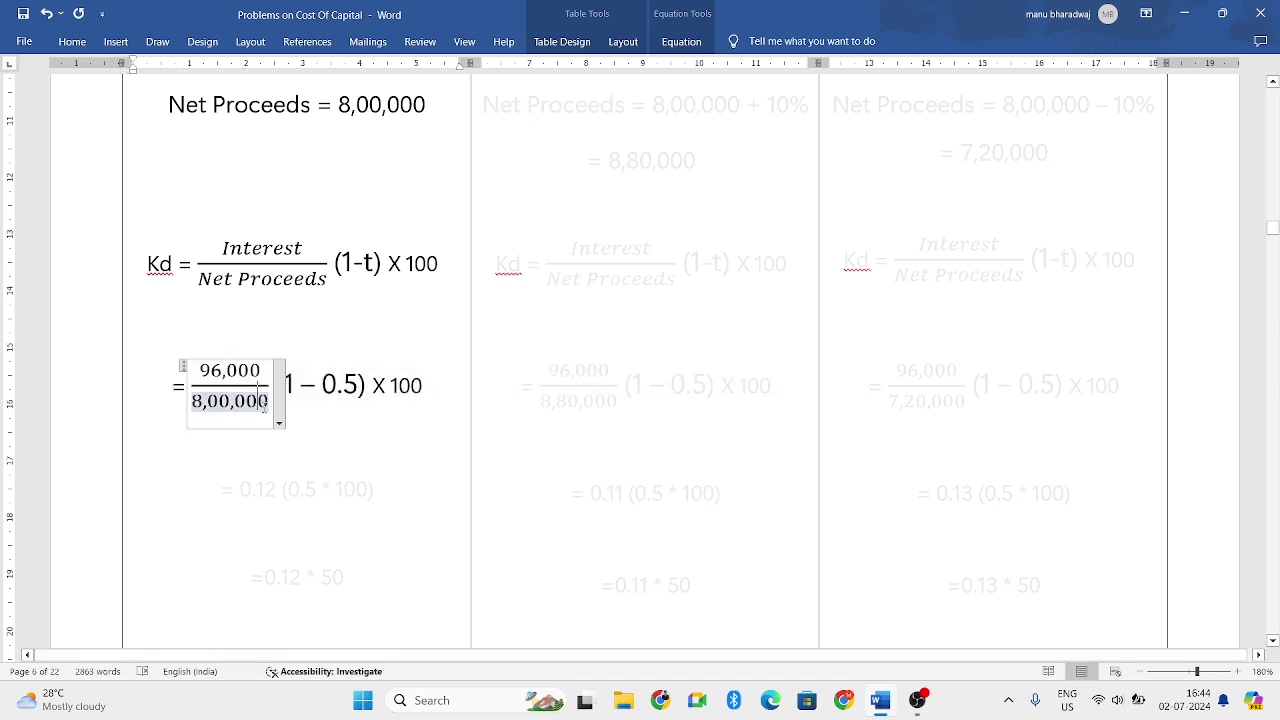
{"action": "left_click", "coordinate": [266, 438]}
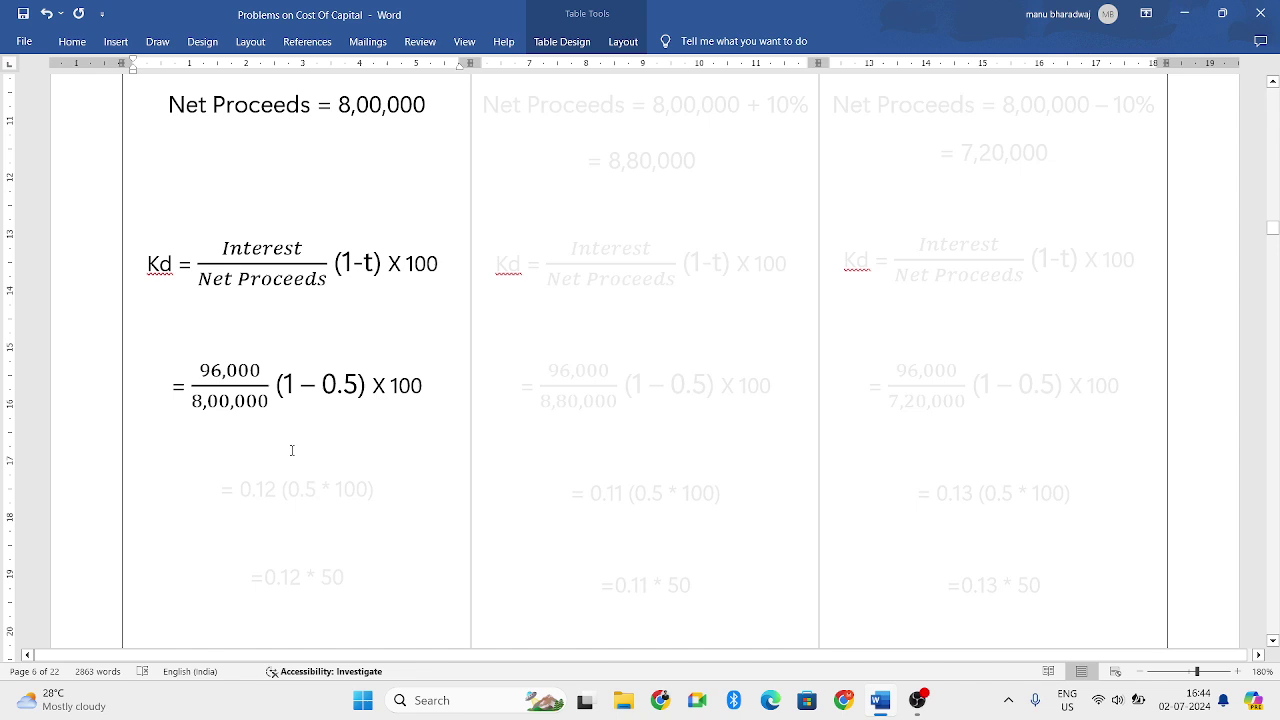
{"action": "key", "text": "Down"}
{"action": "key", "text": "Down"}
{"action": "key", "text": "Down"}
Turn the At Par = 0.12 (0.5 * 100) and =0.12 * 50 lines black.
{"action": "left_click_drag", "start_coordinate": [221, 287], "coordinate": [384, 288]}
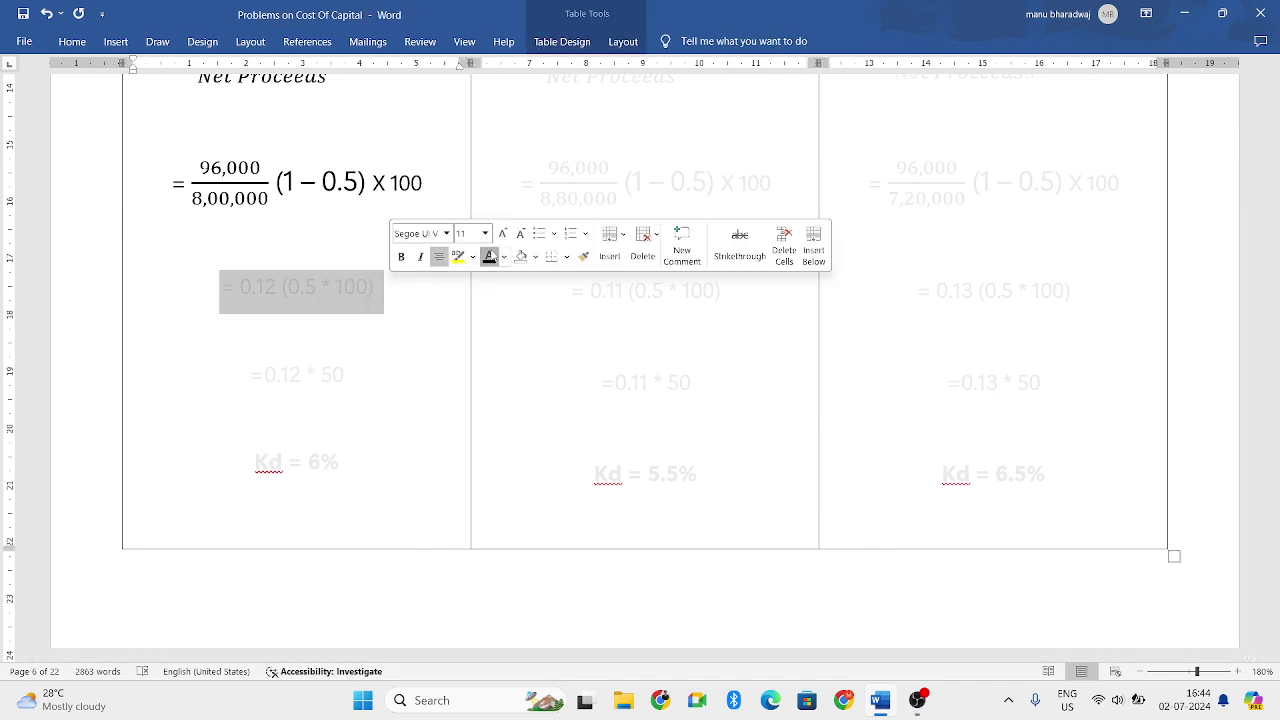
{"action": "left_click", "coordinate": [489, 258]}
{"action": "left_click", "coordinate": [404, 293]}
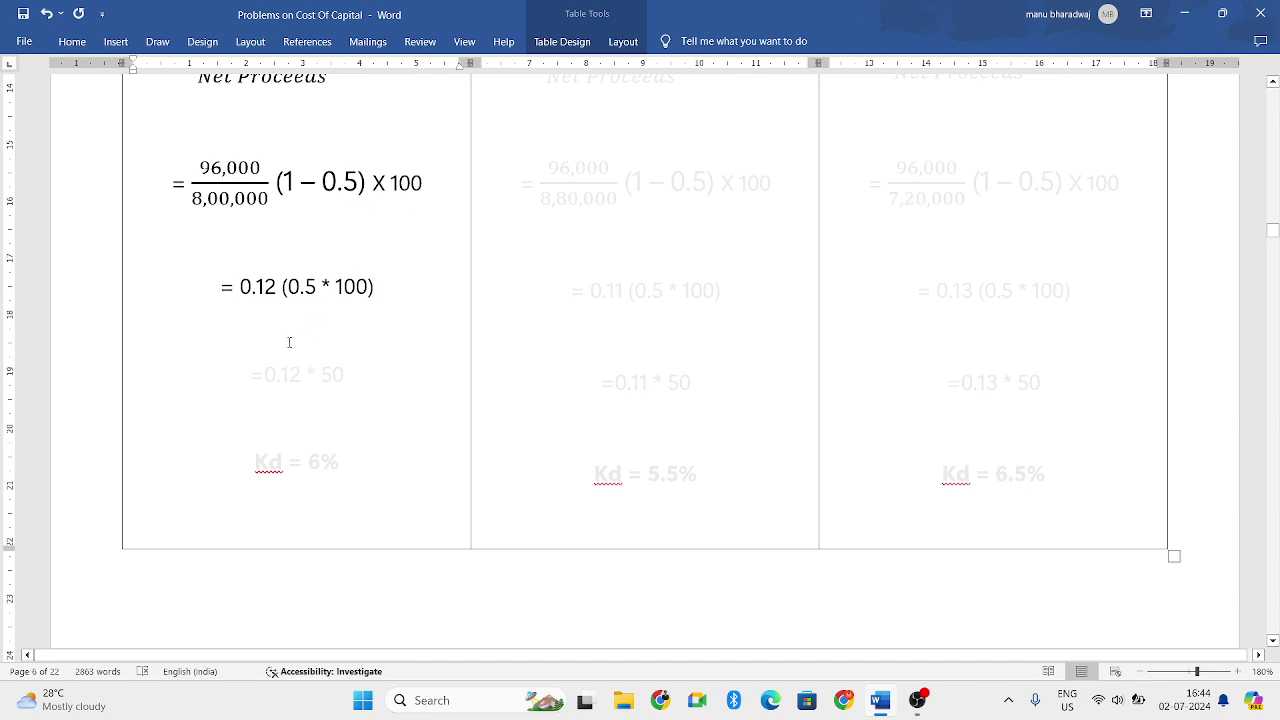
{"action": "left_click_drag", "start_coordinate": [236, 361], "coordinate": [375, 385]}
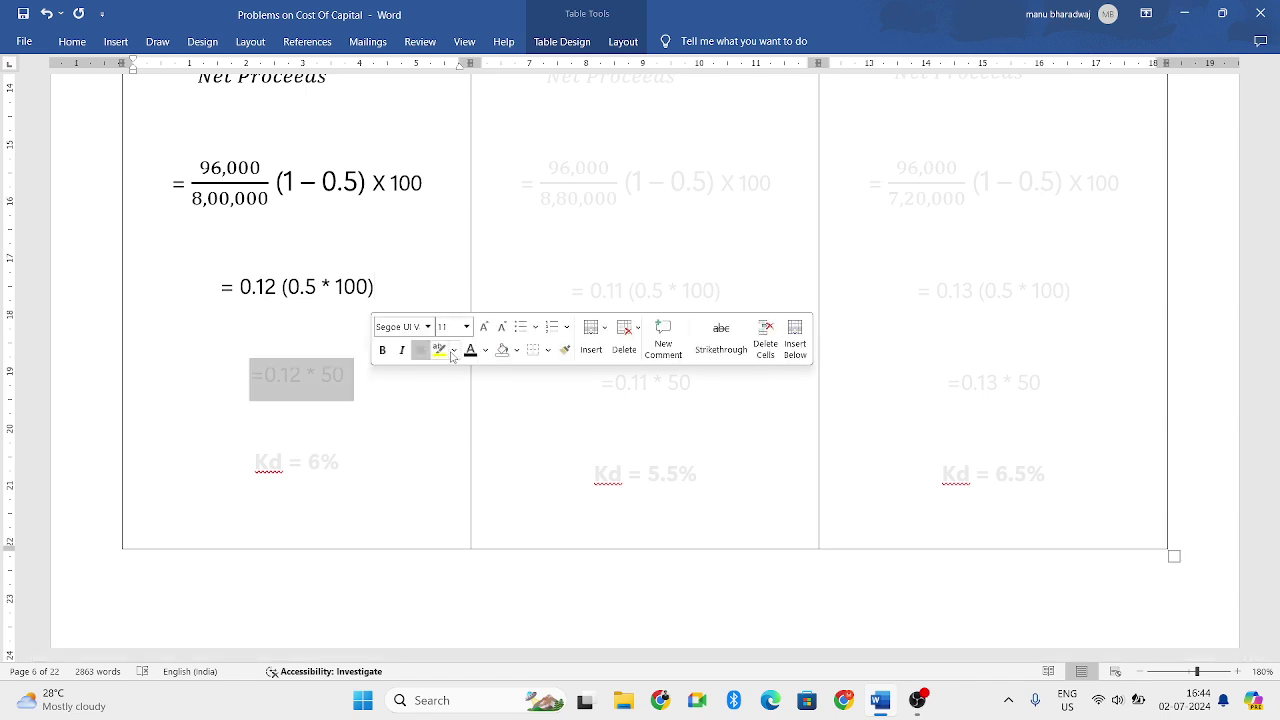
{"action": "left_click", "coordinate": [467, 350]}
{"action": "left_click", "coordinate": [391, 404]}
Make Kd = 6% black, highlight it yellow, and save the document.
{"action": "triple_click", "coordinate": [339, 462]}
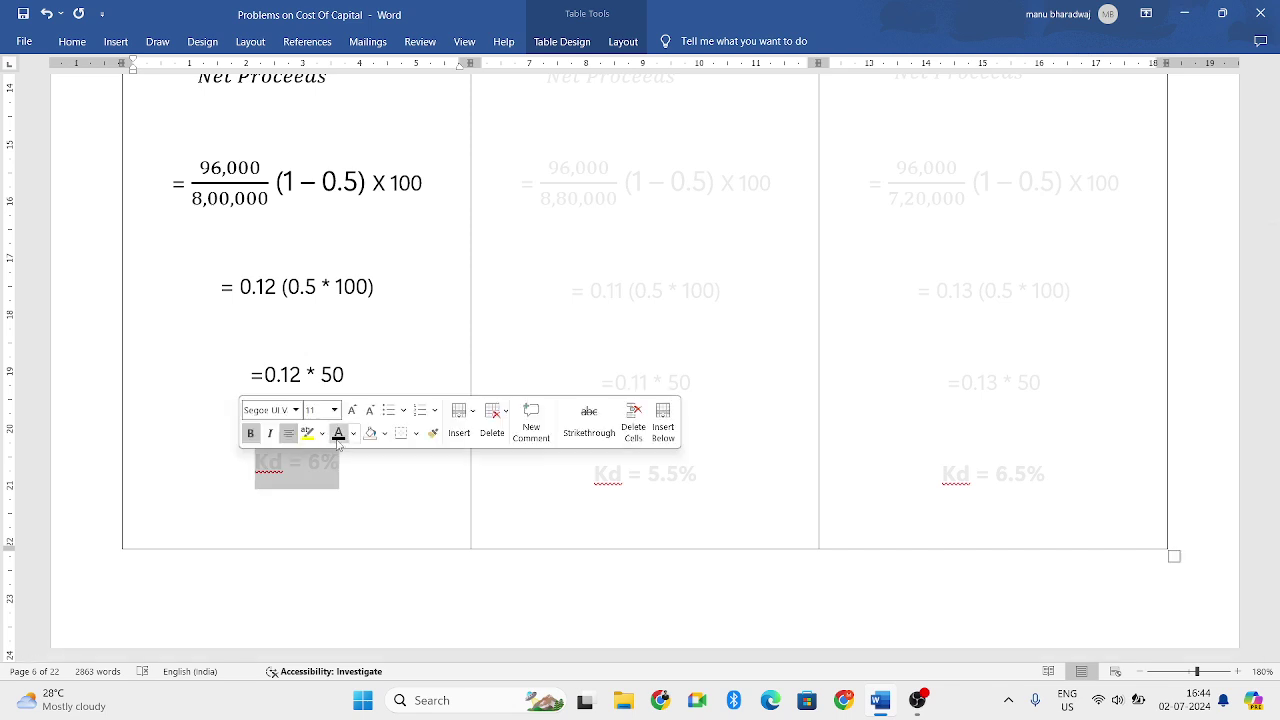
{"action": "left_click", "coordinate": [340, 433]}
{"action": "mouse_move", "coordinate": [343, 466]}
{"action": "left_mouse_down"}
{"action": "mouse_move", "coordinate": [229, 474]}
{"action": "mouse_move", "coordinate": [254, 470]}
{"action": "left_mouse_up"}
{"action": "left_click", "coordinate": [291, 448]}
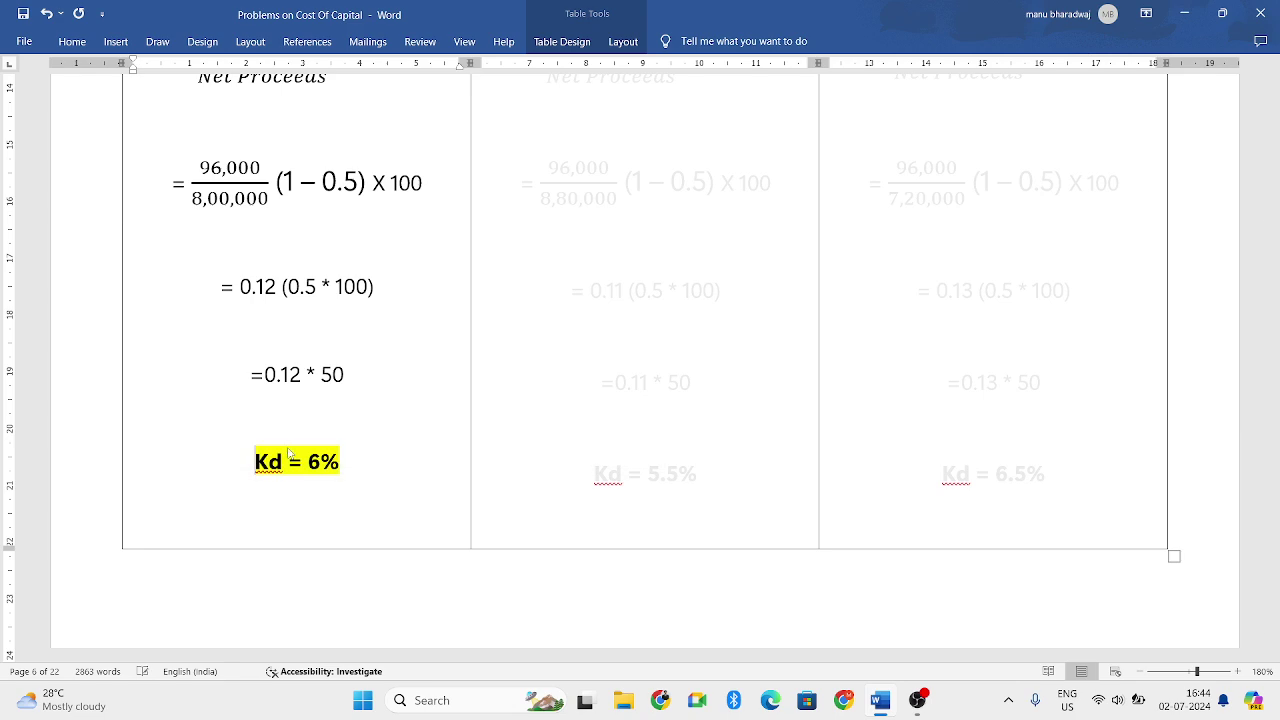
{"action": "left_click", "coordinate": [390, 473]}
{"action": "key", "text": "ctrl+s"}
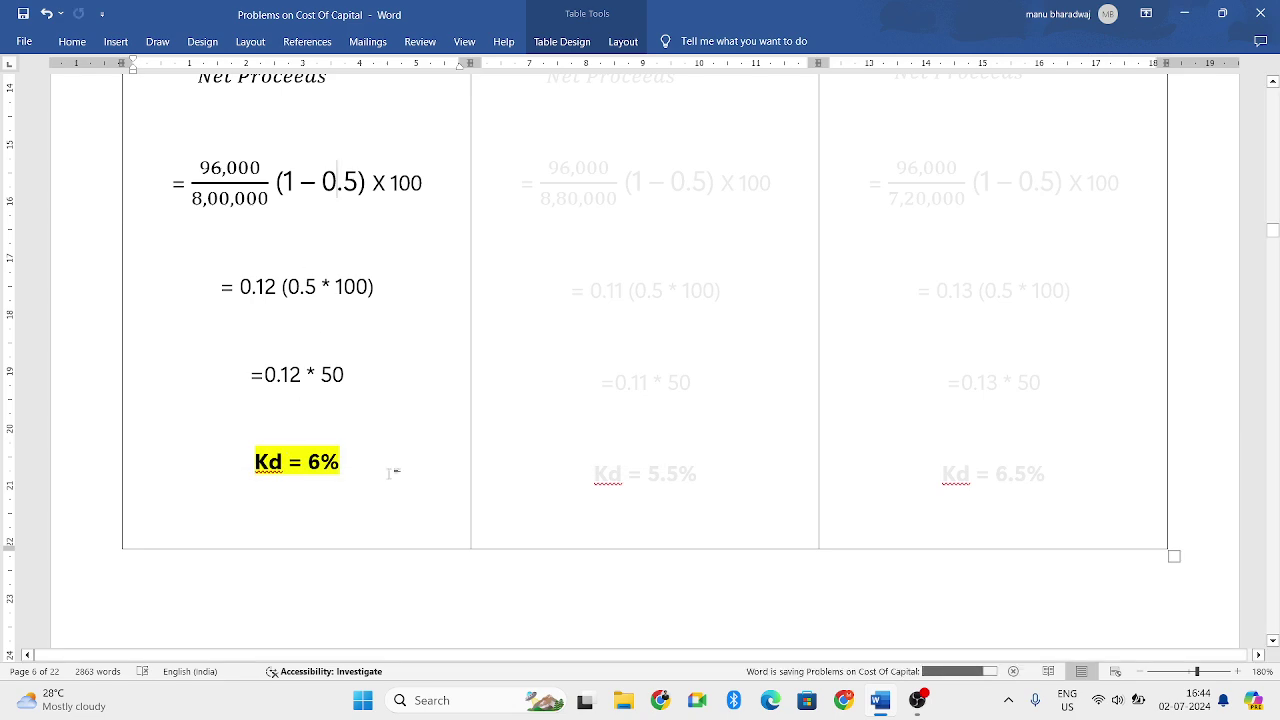
{"action": "scroll", "coordinate": [390, 473], "scroll_direction": "up", "scroll_amount": 5}
Make the At Par 8,00,000 figure bold.
{"action": "key", "text": "Down"}
{"action": "key", "text": "Down"}
{"action": "key", "text": "Down"}
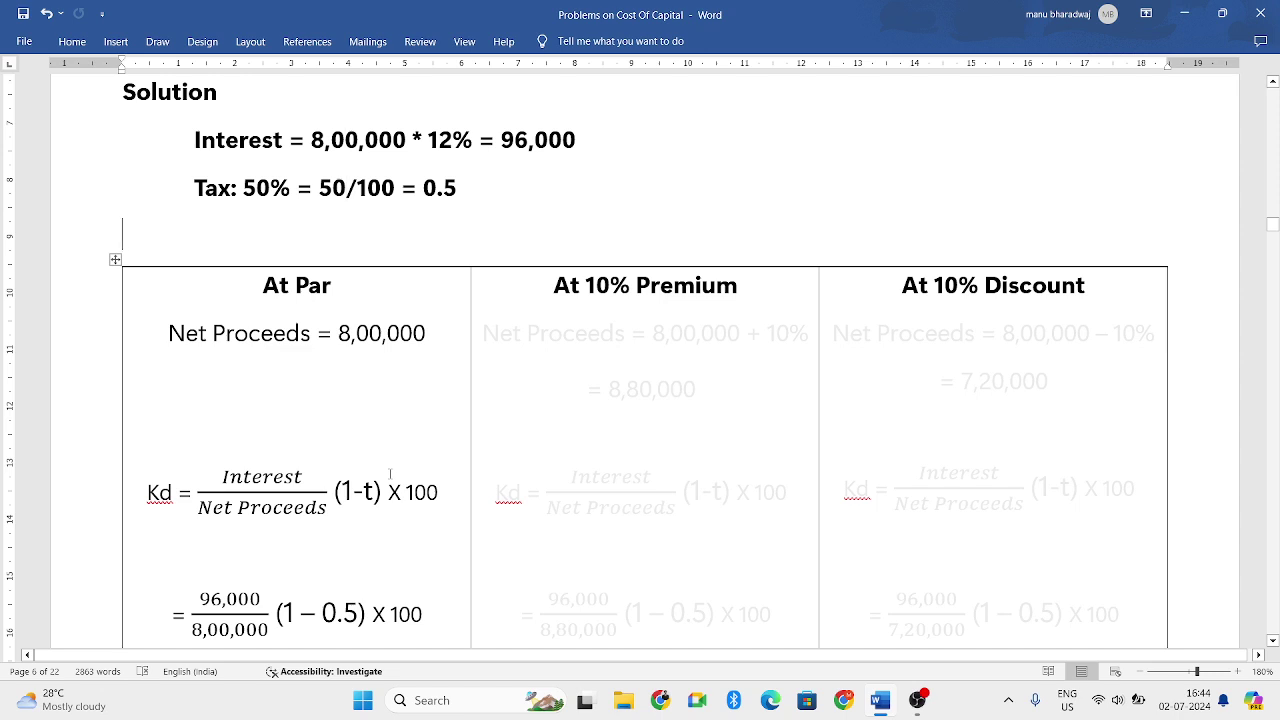
{"action": "key", "text": "Down"}
{"action": "key", "text": "Down"}
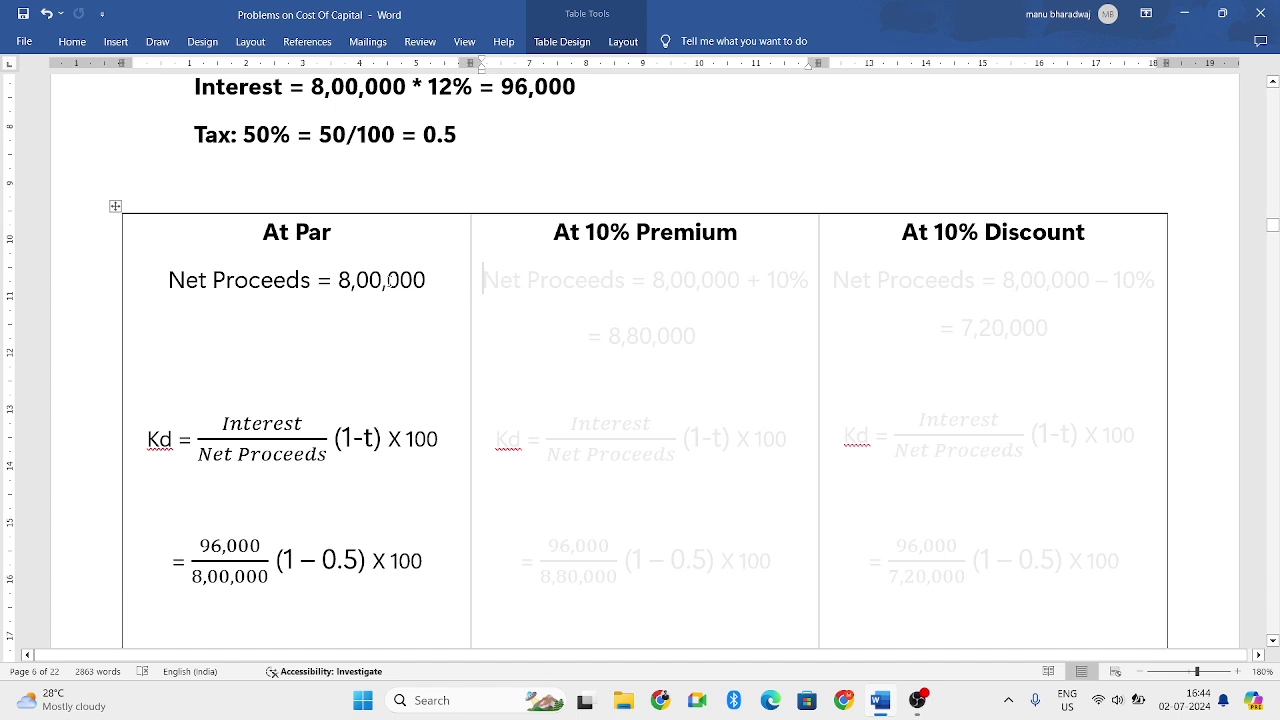
{"action": "left_click_drag", "start_coordinate": [338, 281], "coordinate": [426, 279]}
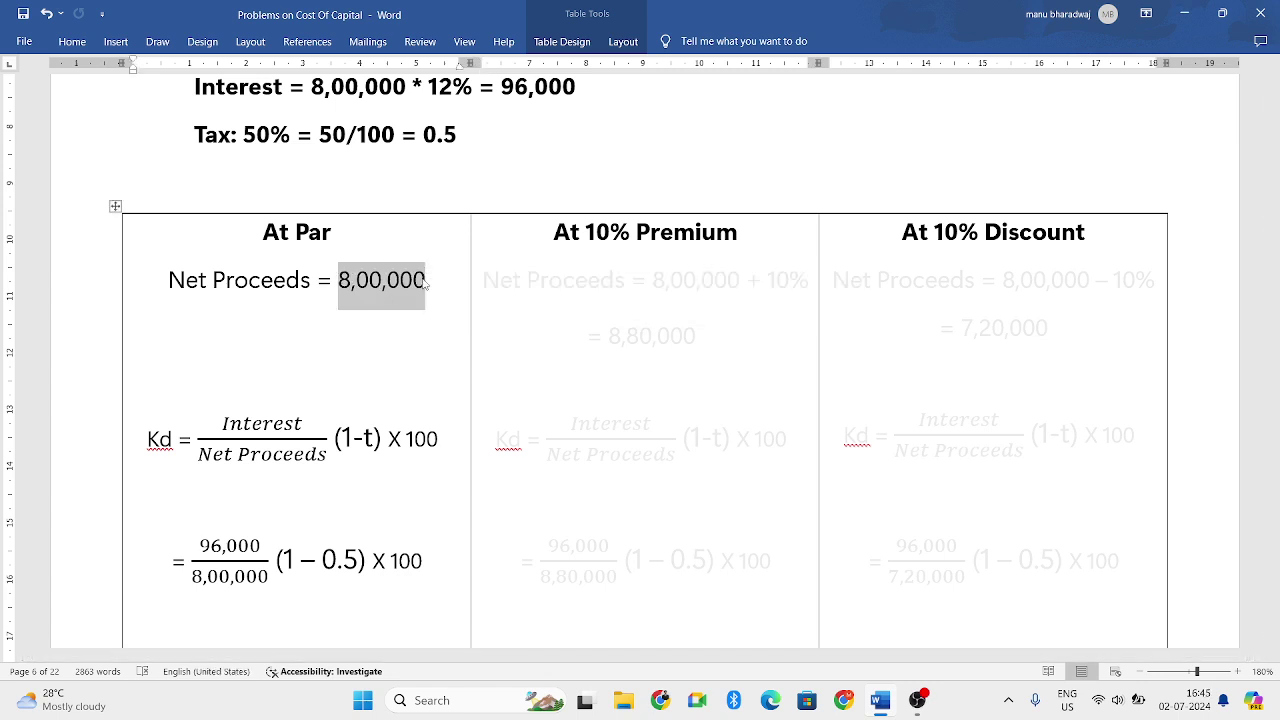
{"action": "key", "text": "ctrl+b"}
Turn the Premium Net Proceeds = 8,00,000 + 10% and = 8,80,000 lines black.
{"action": "left_click", "coordinate": [501, 279]}
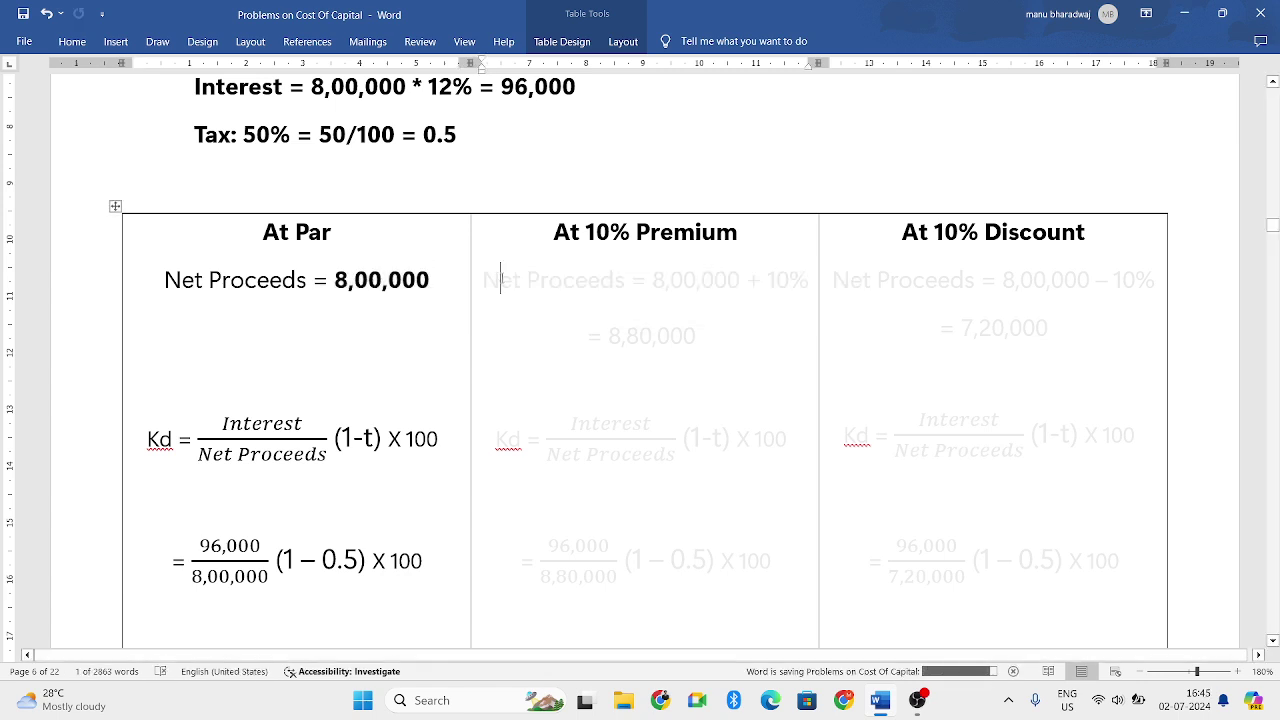
{"action": "mouse_move", "coordinate": [501, 279]}
{"action": "left_mouse_down"}
{"action": "mouse_move", "coordinate": [652, 336]}
{"action": "mouse_move", "coordinate": [795, 277]}
{"action": "mouse_move", "coordinate": [800, 237]}
{"action": "mouse_move", "coordinate": [814, 279]}
{"action": "left_mouse_up"}
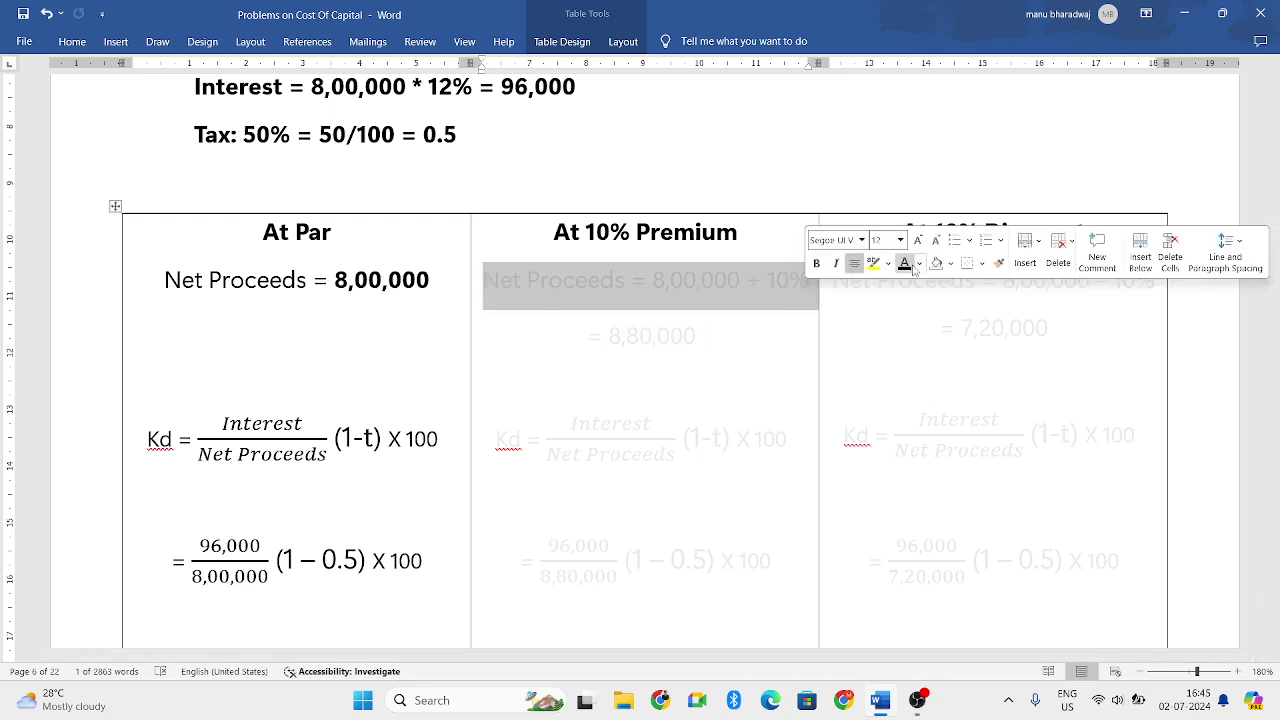
{"action": "left_click", "coordinate": [904, 263]}
{"action": "left_click", "coordinate": [759, 295]}
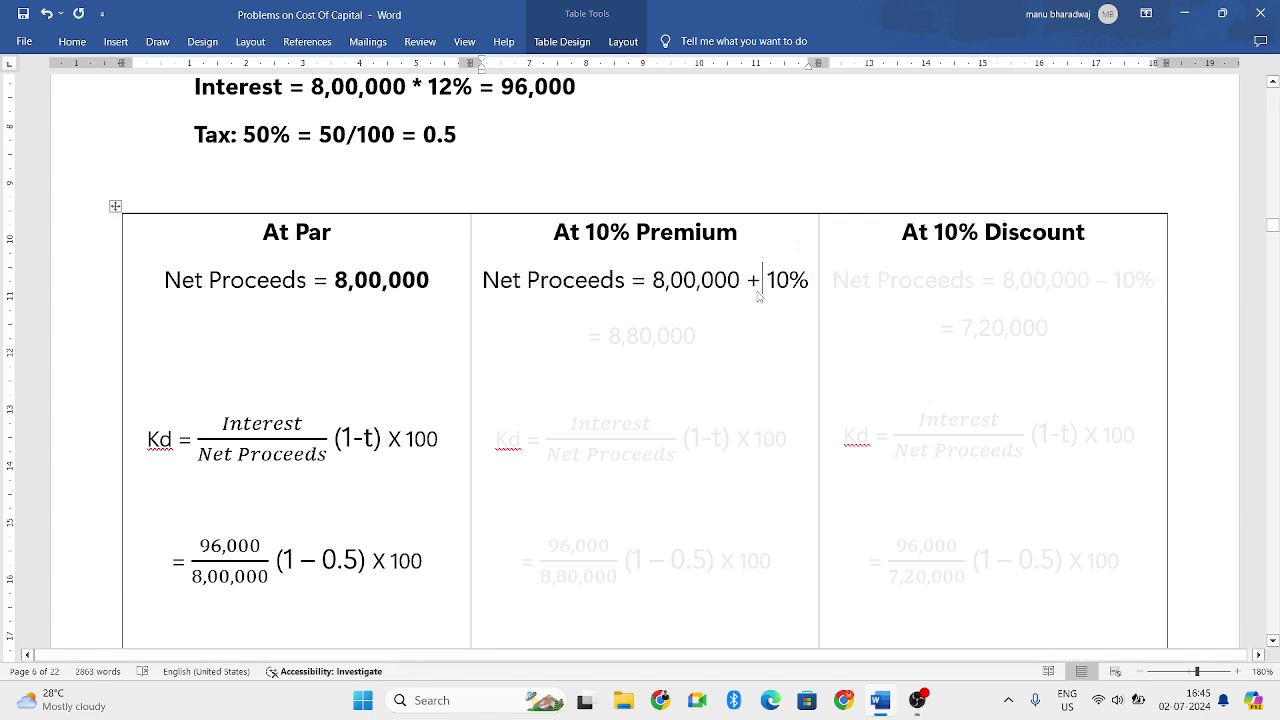
{"action": "triple_click", "coordinate": [713, 340]}
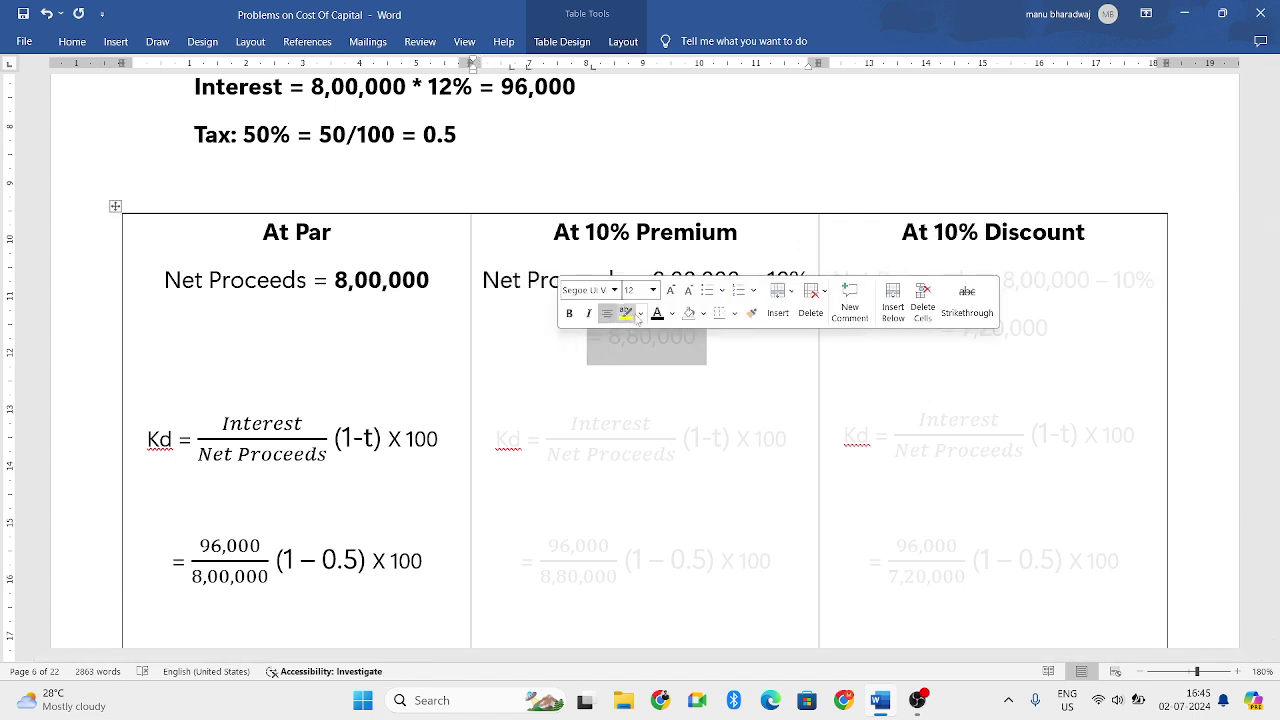
{"action": "left_click", "coordinate": [699, 350]}
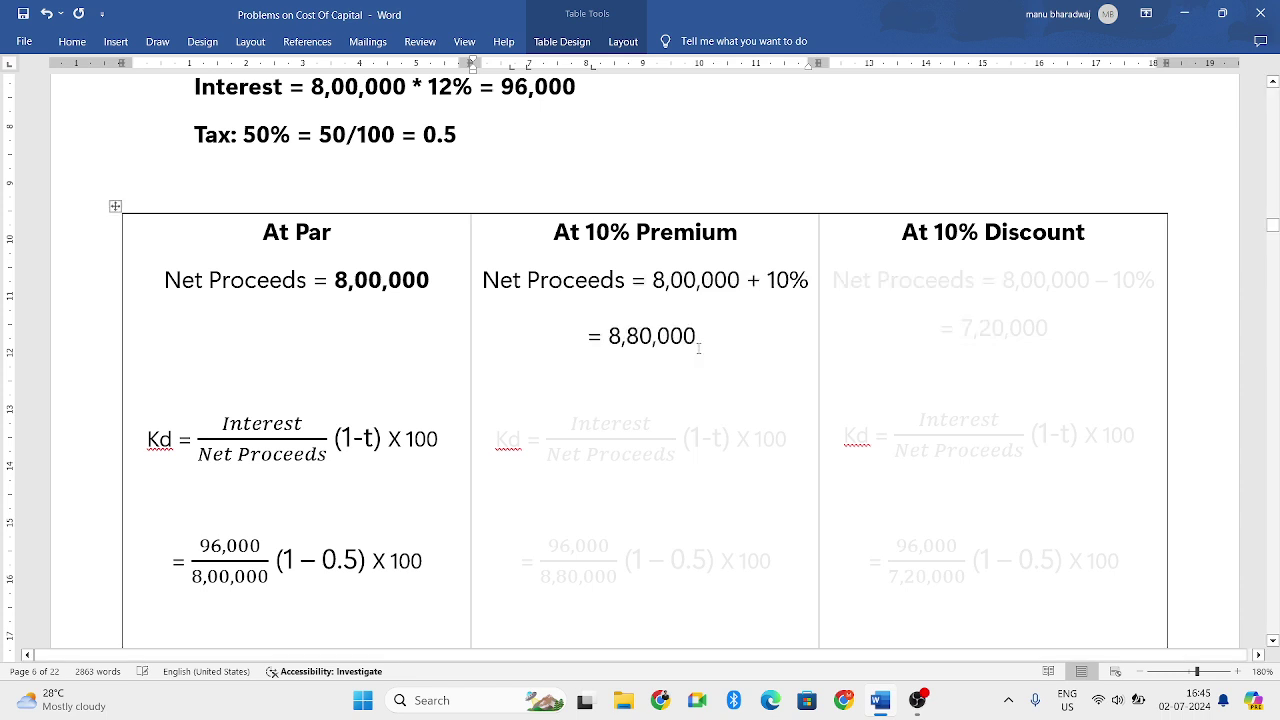
{"action": "scroll", "coordinate": [699, 348], "scroll_direction": "down", "scroll_amount": 1}
{"action": "scroll", "coordinate": [699, 348], "scroll_direction": "down", "scroll_amount": 3}
Turn the Premium Kd formula and its 96,000/8,80,000 (1 – 0.5) X 100 line black.
{"action": "left_click_drag", "start_coordinate": [642, 285], "coordinate": [796, 366]}
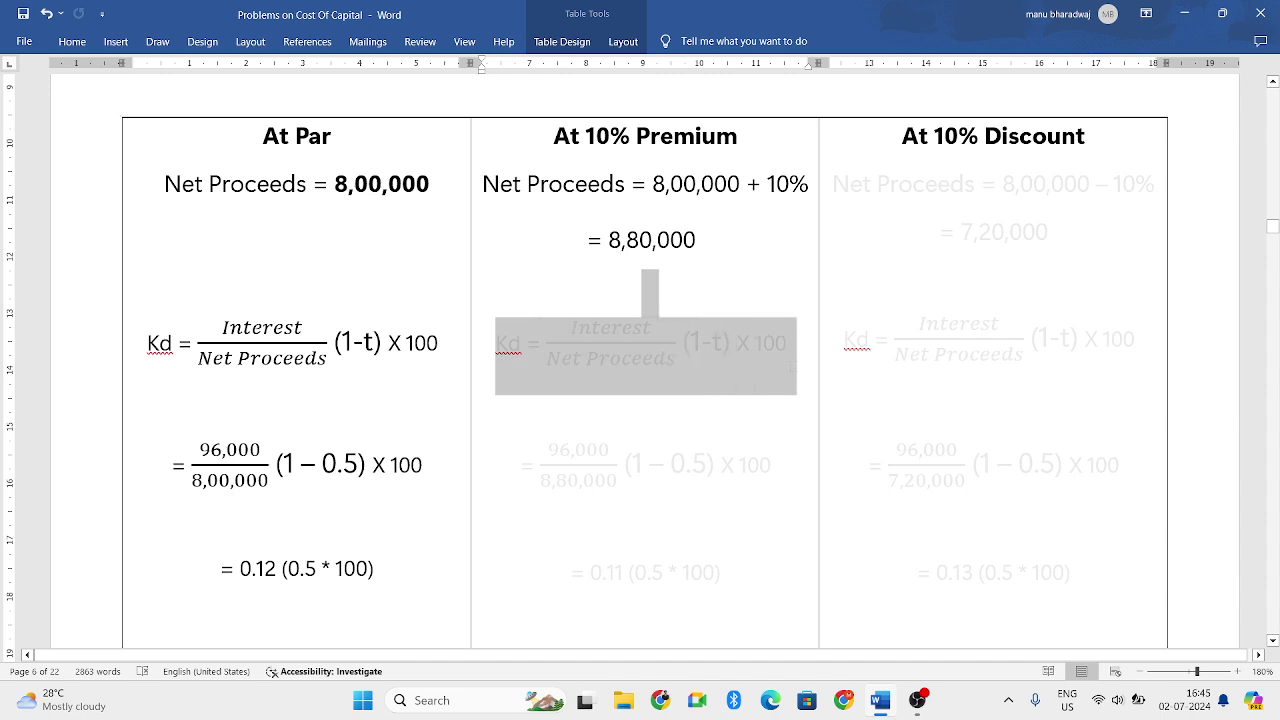
{"action": "left_click", "coordinate": [896, 338]}
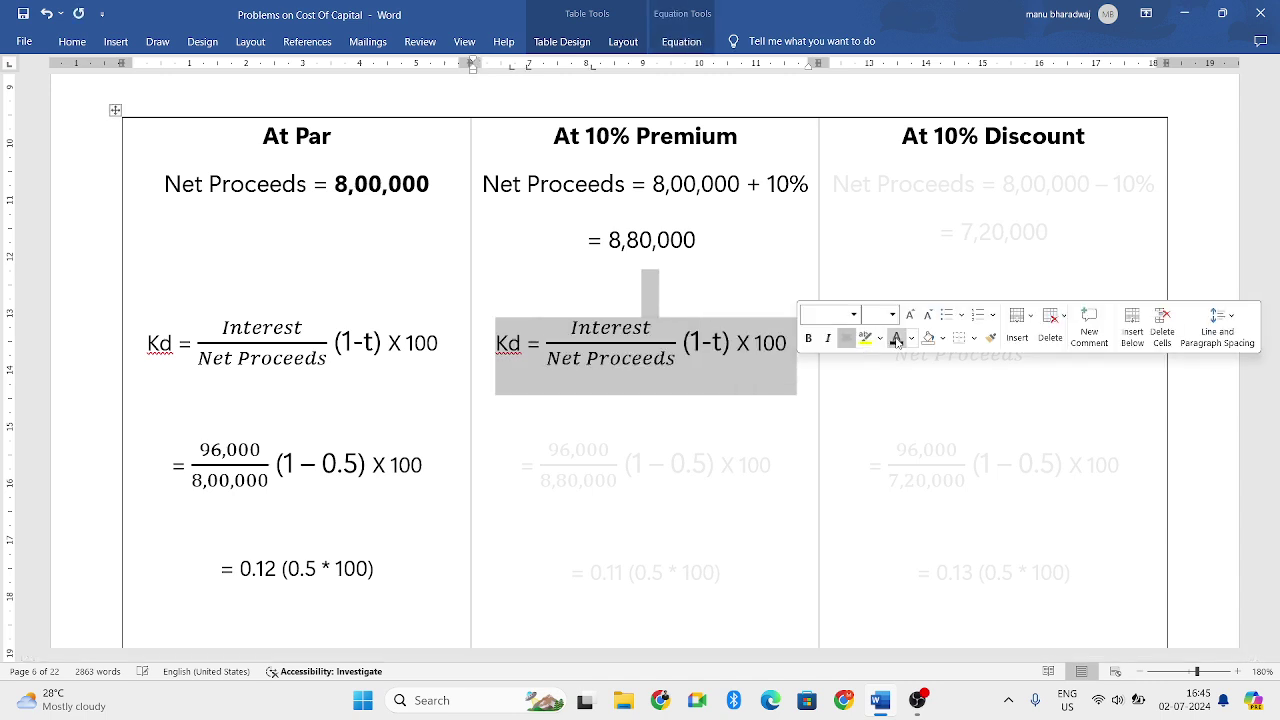
{"action": "left_click", "coordinate": [713, 342]}
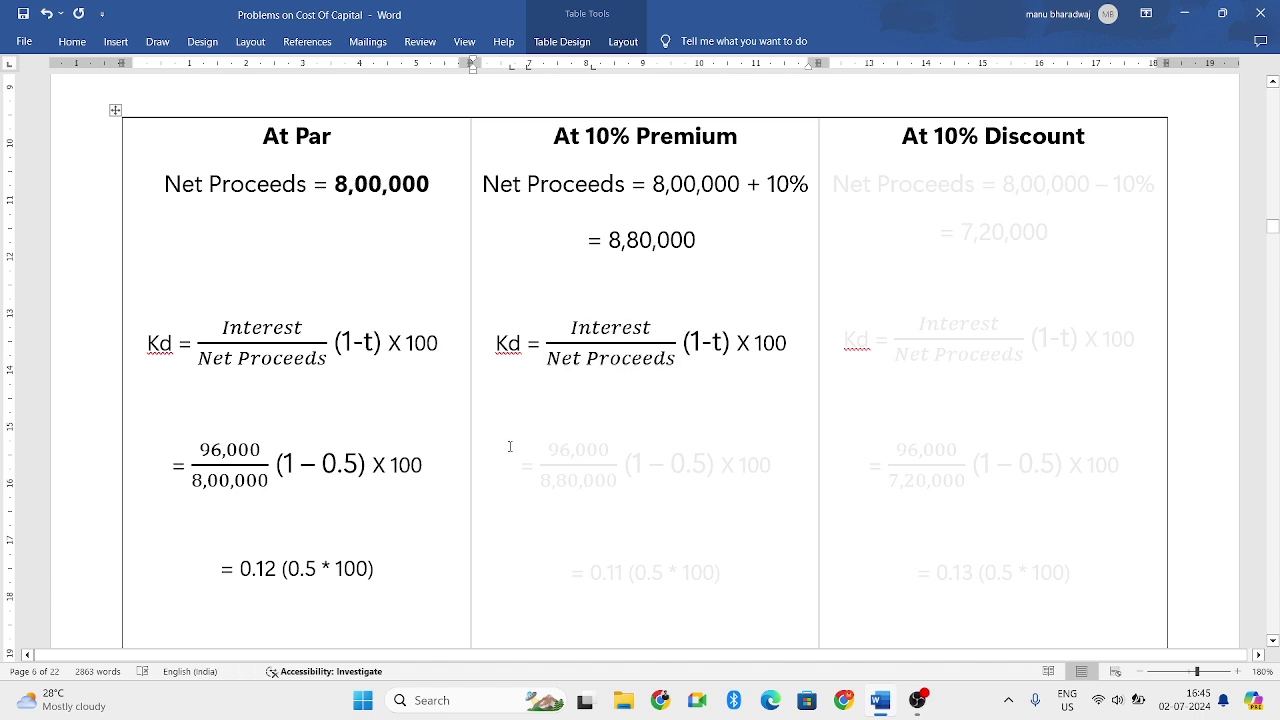
{"action": "left_click_drag", "start_coordinate": [593, 448], "coordinate": [778, 470]}
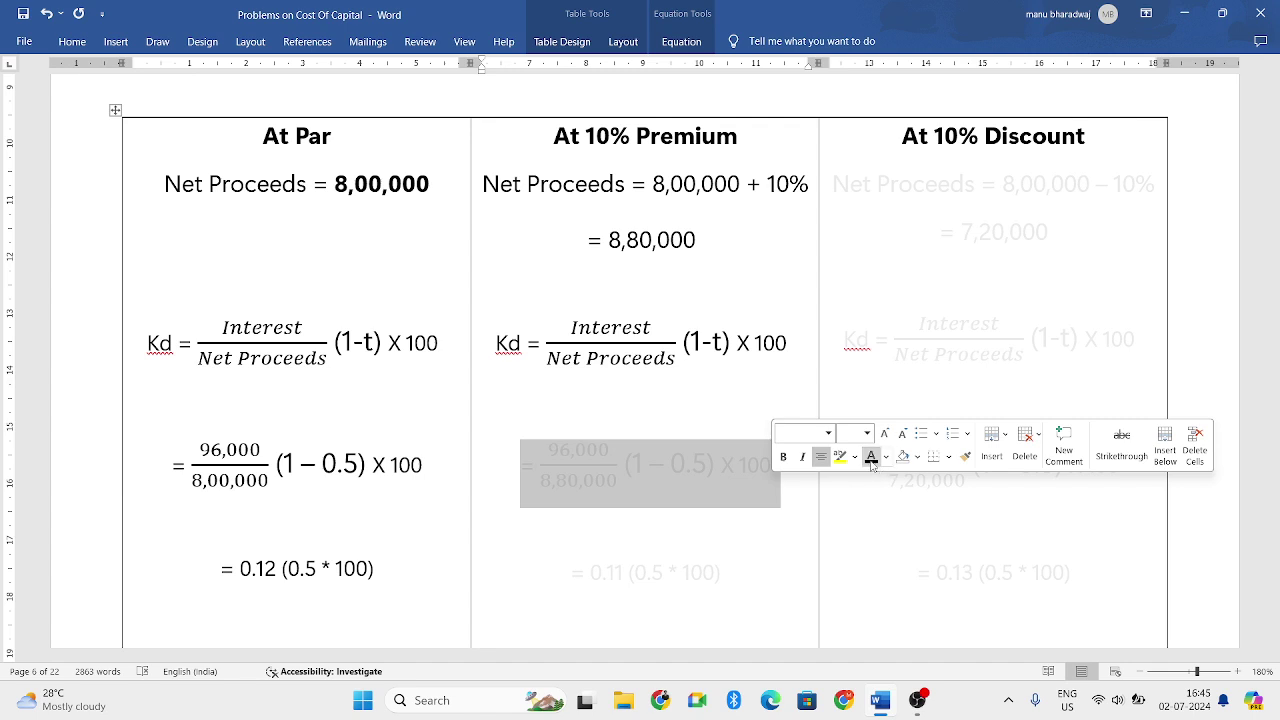
{"action": "left_click", "coordinate": [871, 458]}
{"action": "left_click", "coordinate": [784, 486]}
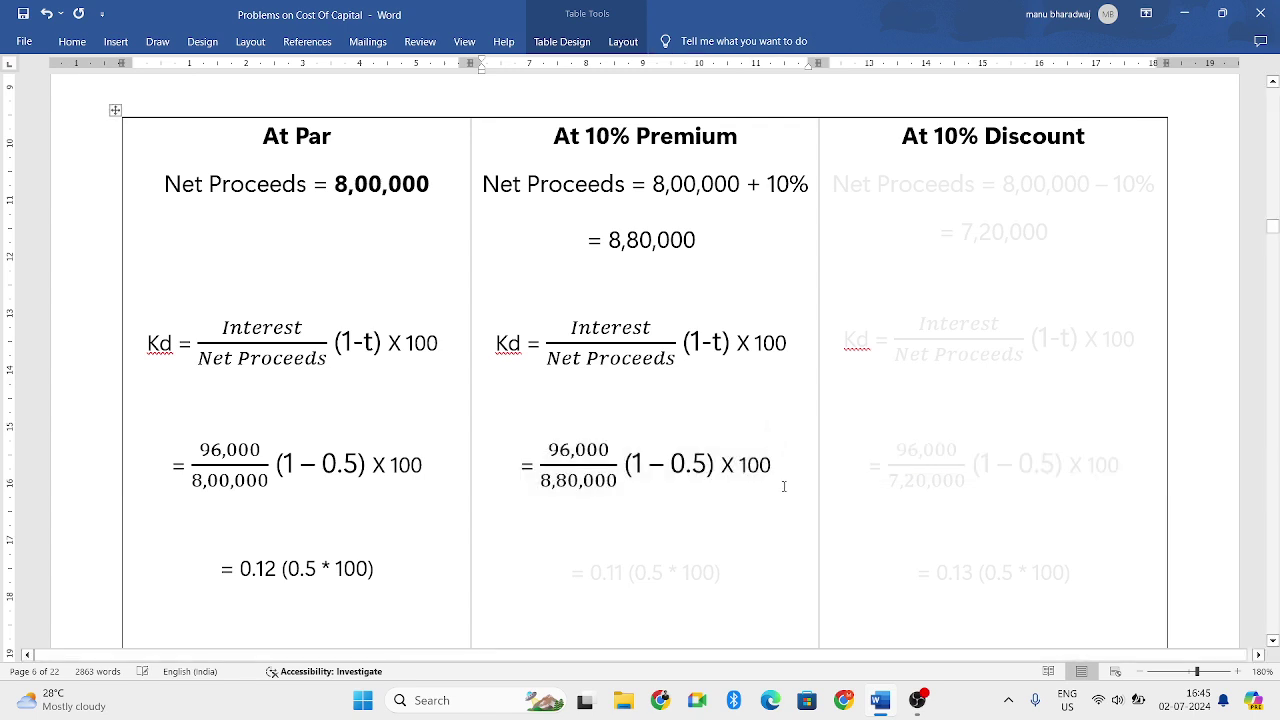
{"action": "key", "text": "Down"}
{"action": "key", "text": "Down"}
{"action": "key", "text": "Down"}
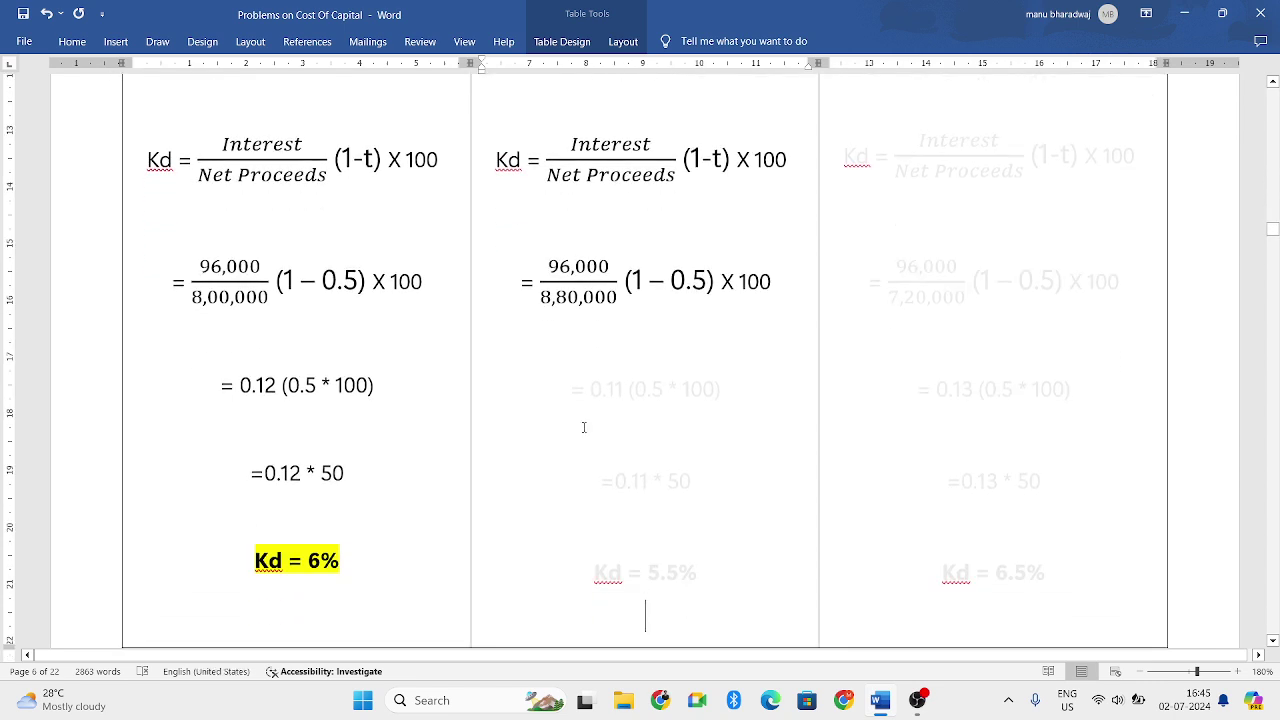
Turn the Premium = 0.11 (0.5 * 100) and =0.11 * 50 lines black.
{"action": "left_click_drag", "start_coordinate": [571, 373], "coordinate": [730, 396]}
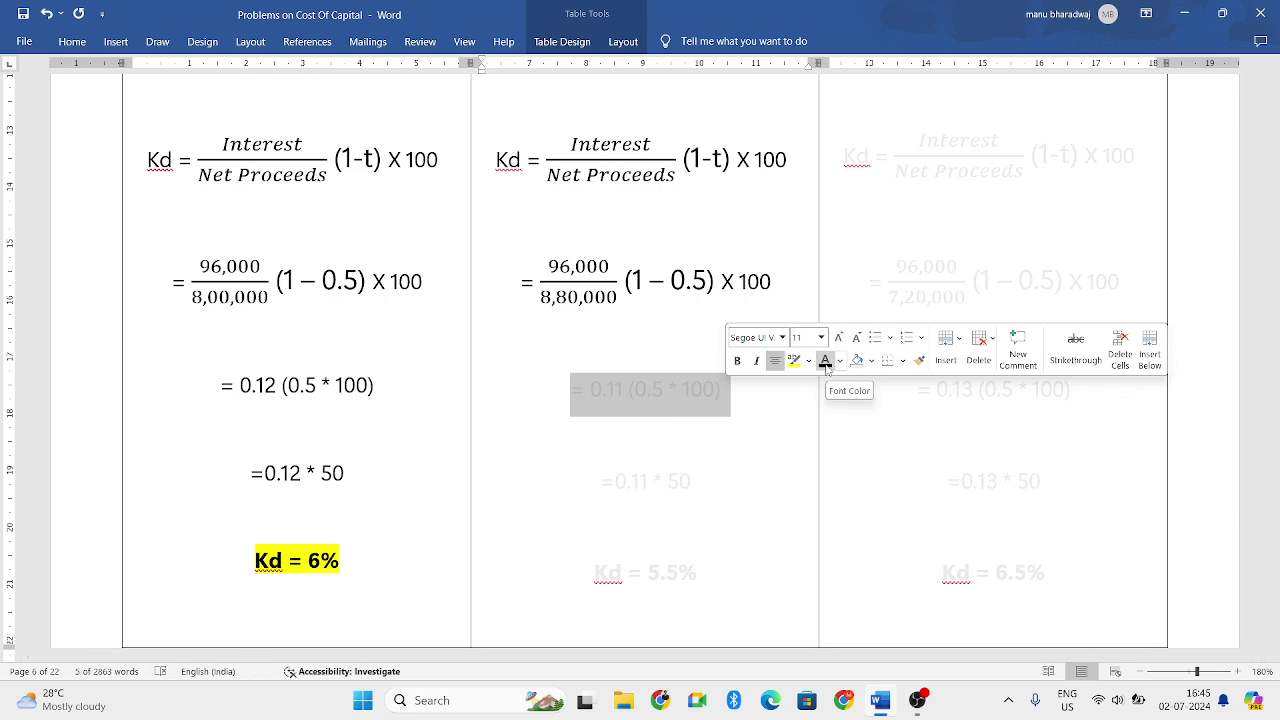
{"action": "left_click", "coordinate": [826, 366]}
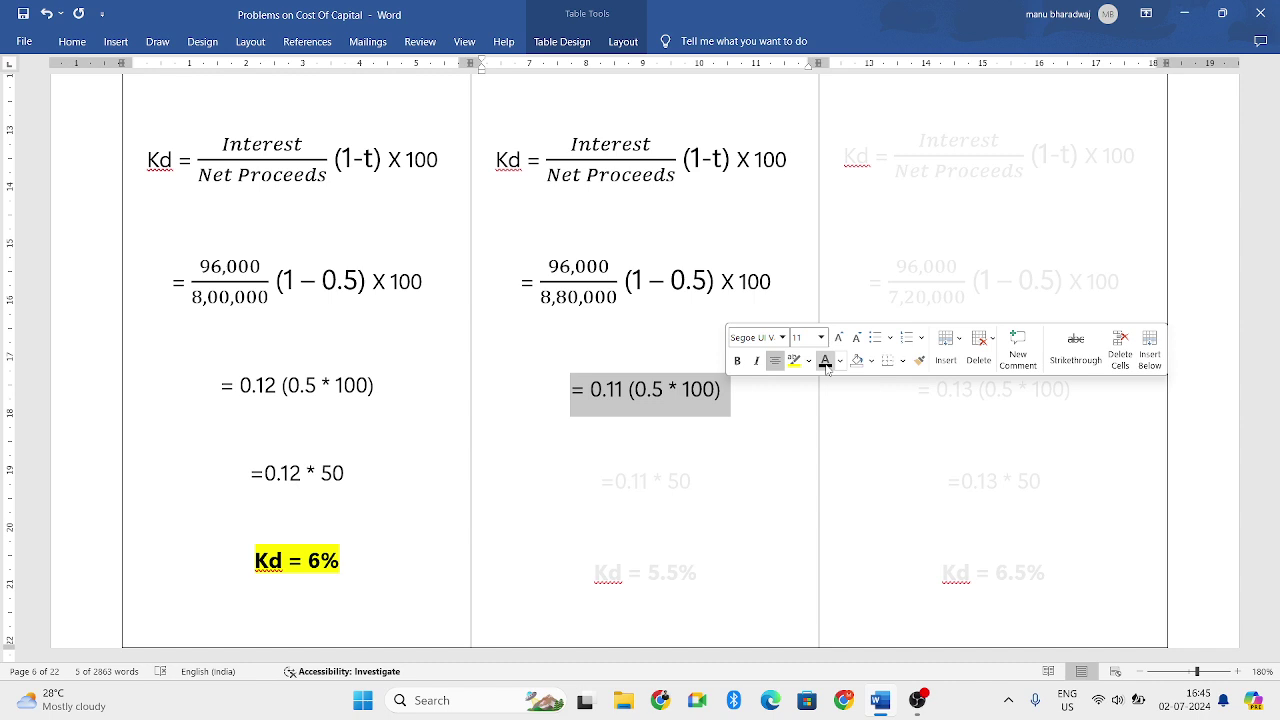
{"action": "left_click", "coordinate": [640, 413]}
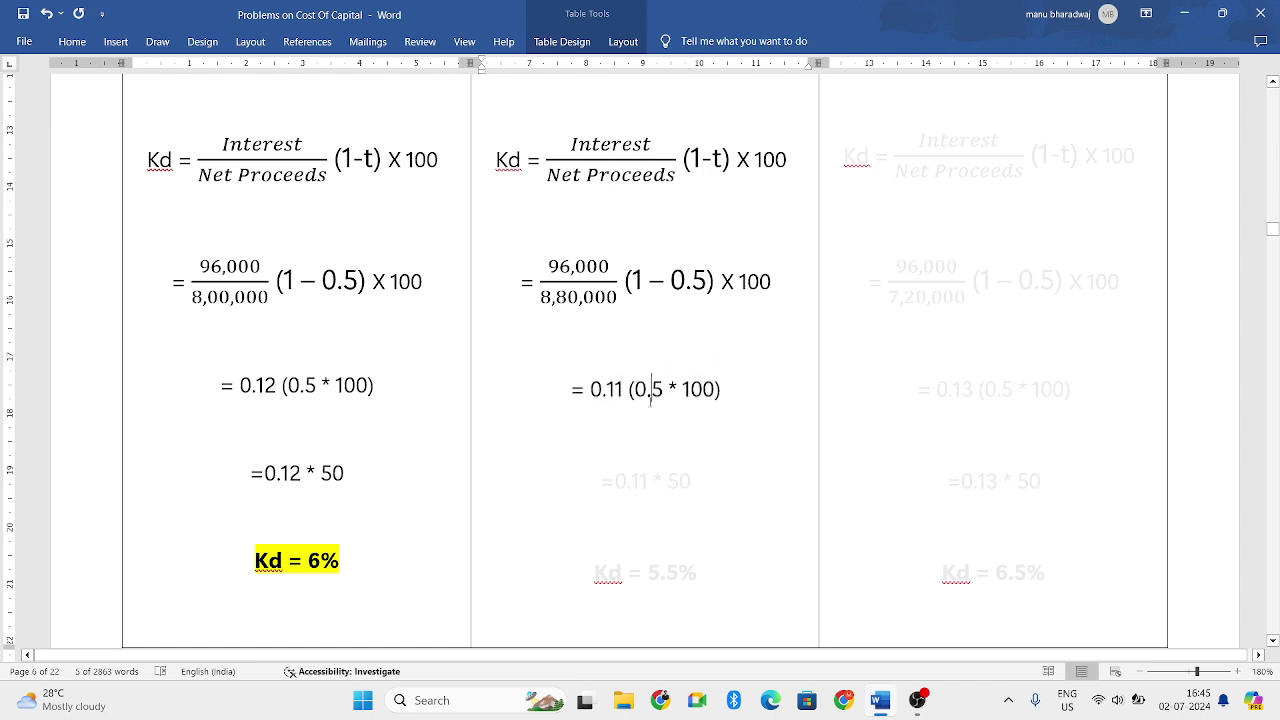
{"action": "left_click", "coordinate": [743, 470], "text": "shift"}
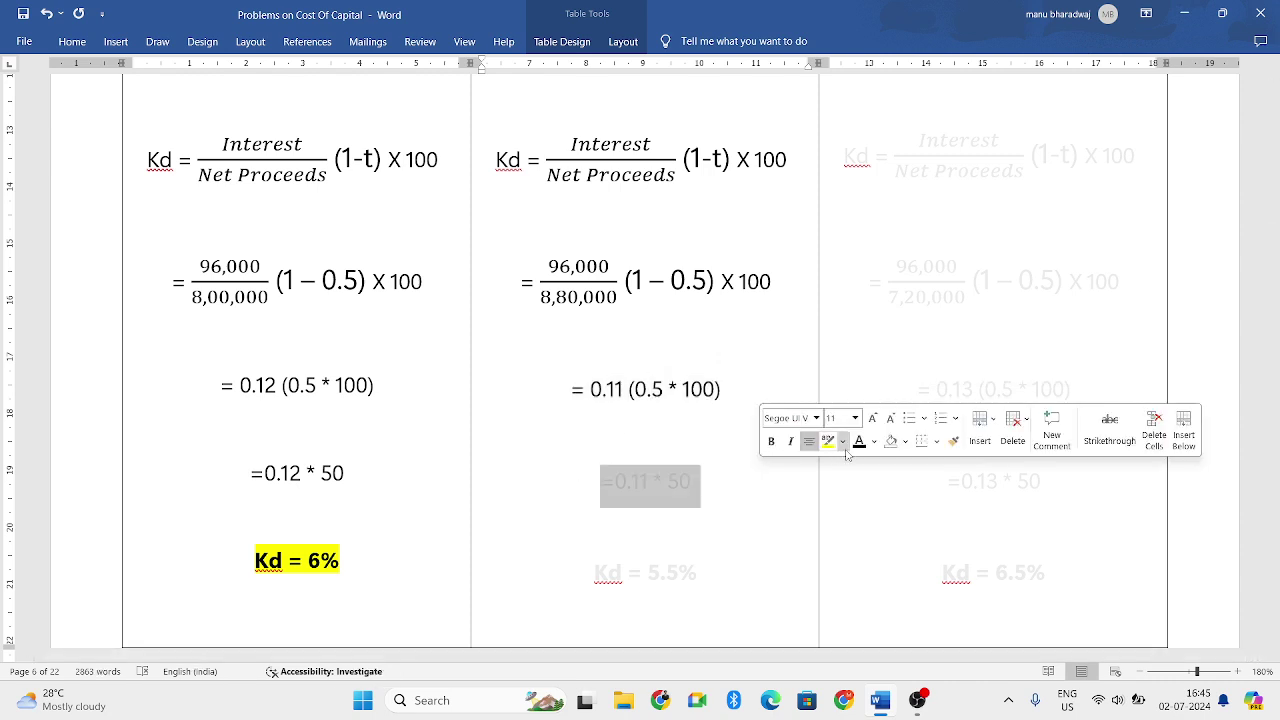
{"action": "left_click", "coordinate": [859, 441]}
{"action": "left_click", "coordinate": [766, 494]}
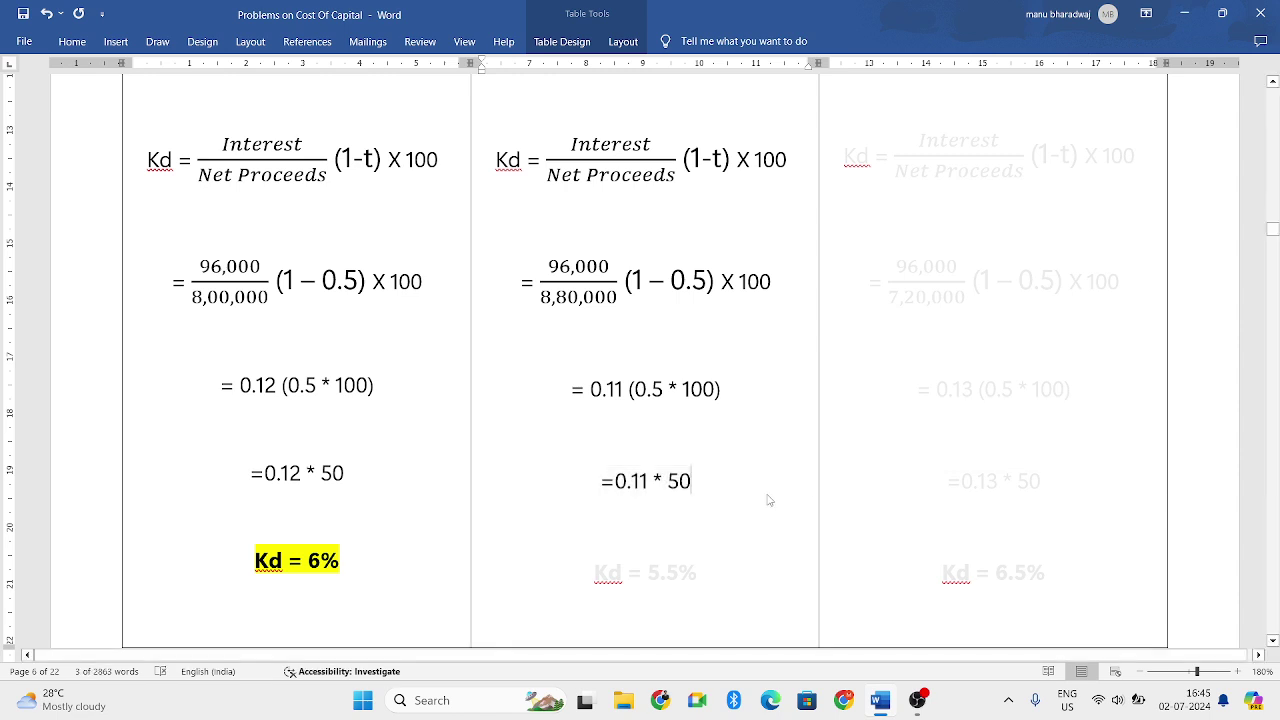
Make Kd = 5.5% dark and highlight it yellow.
{"action": "left_click_drag", "start_coordinate": [697, 573], "coordinate": [543, 591]}
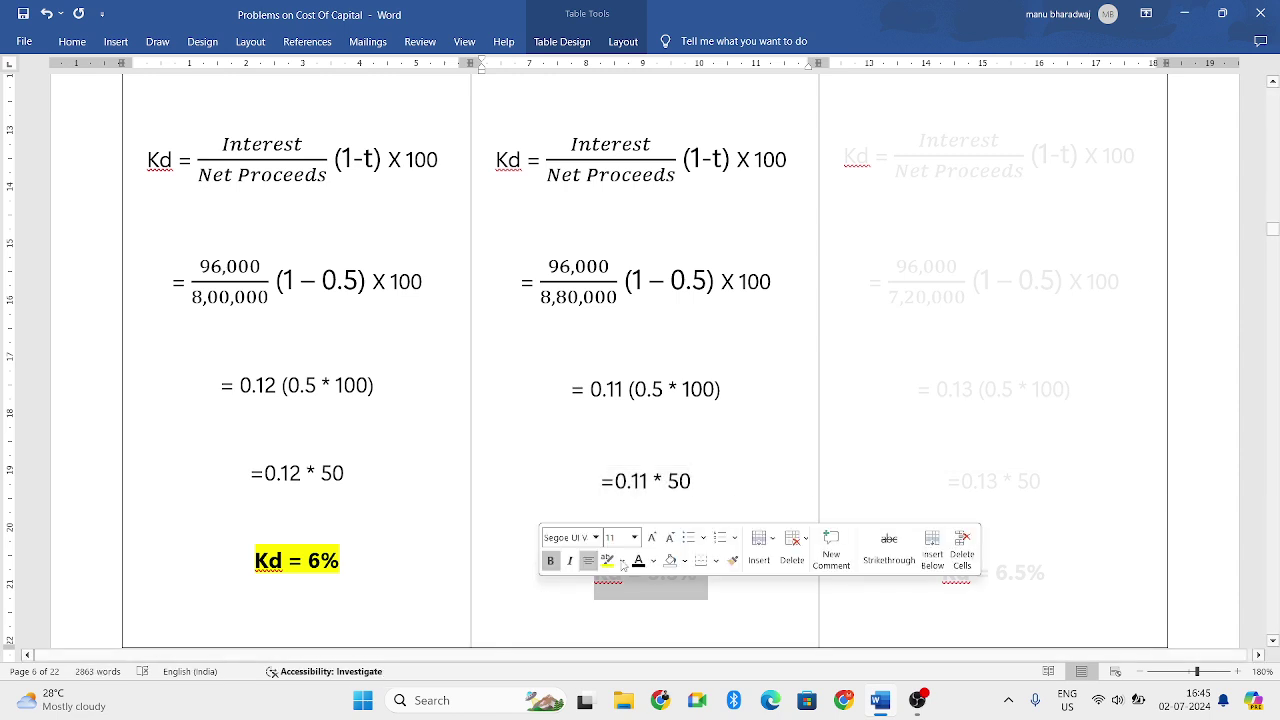
{"action": "left_click", "coordinate": [638, 560]}
{"action": "left_click", "coordinate": [606, 561]}
{"action": "left_click", "coordinate": [712, 591]}
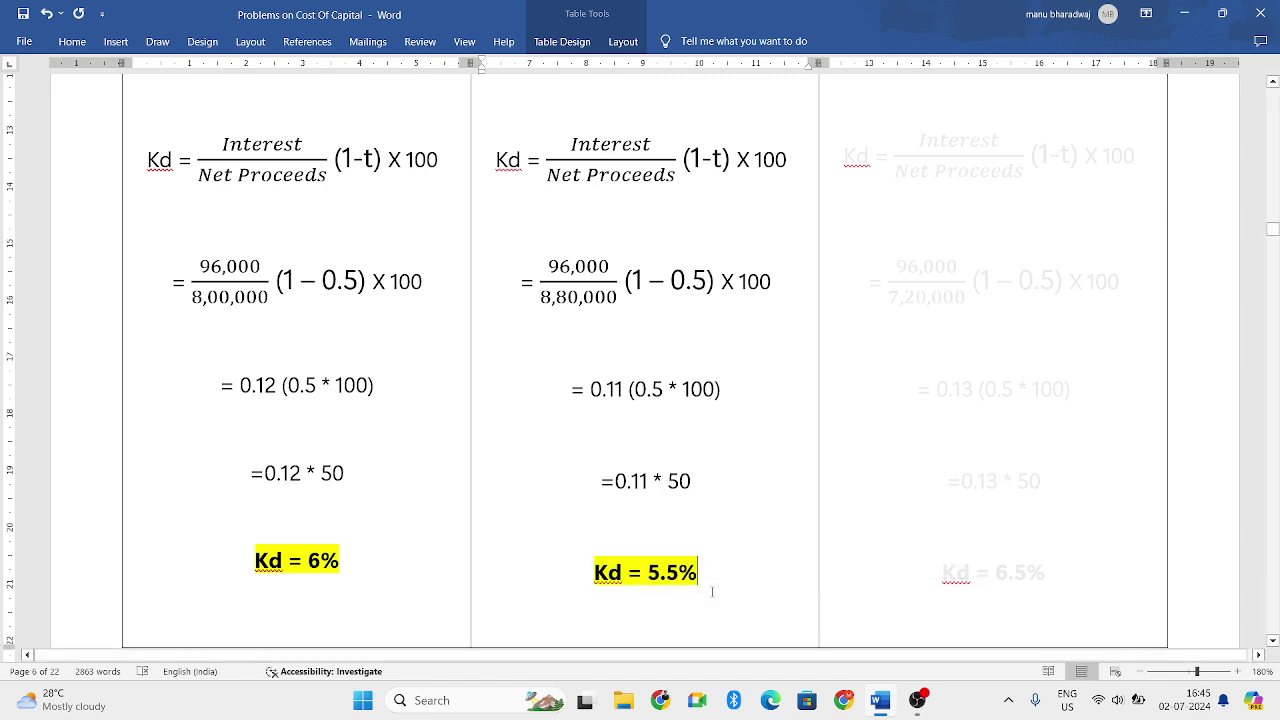
{"action": "key", "text": "Up"}
{"action": "key", "text": "Up"}
{"action": "key", "text": "Up"}
{"action": "key", "text": "Up"}
{"action": "key", "text": "Up"}
{"action": "key", "text": "Up"}
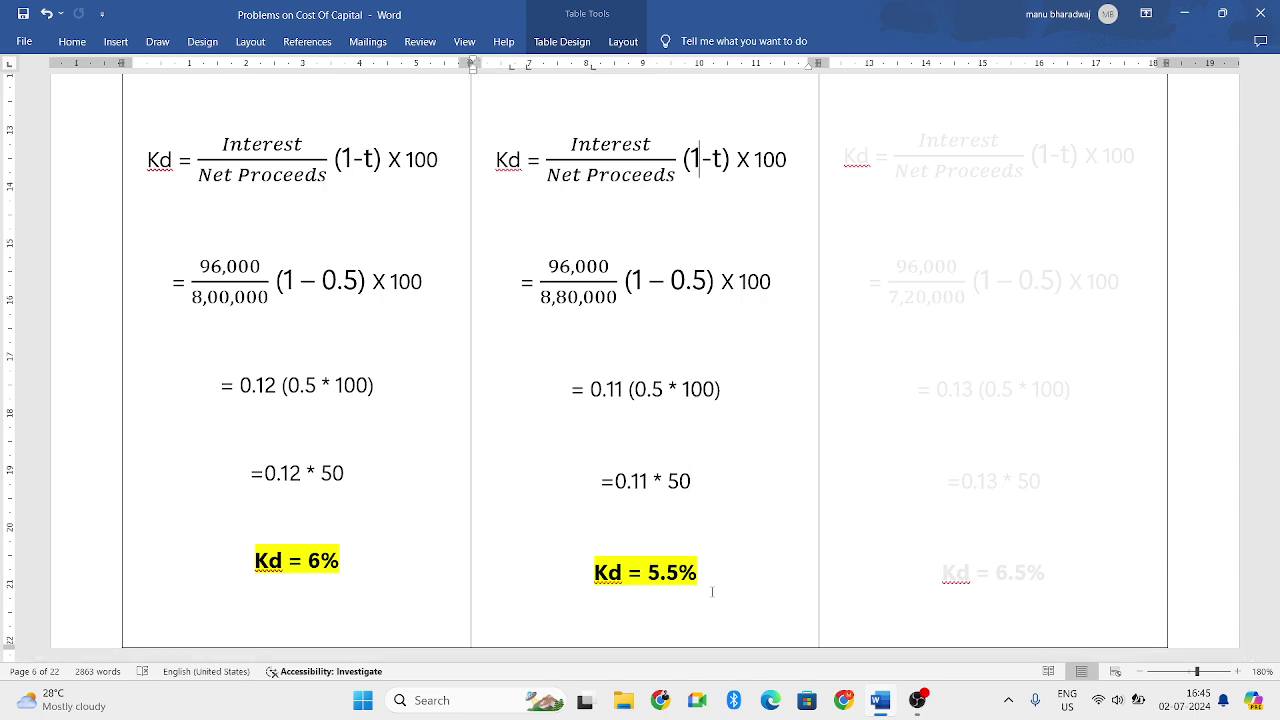
{"action": "key", "text": "Up"}
{"action": "scroll", "coordinate": [712, 592], "scroll_direction": "up", "scroll_amount": 2}
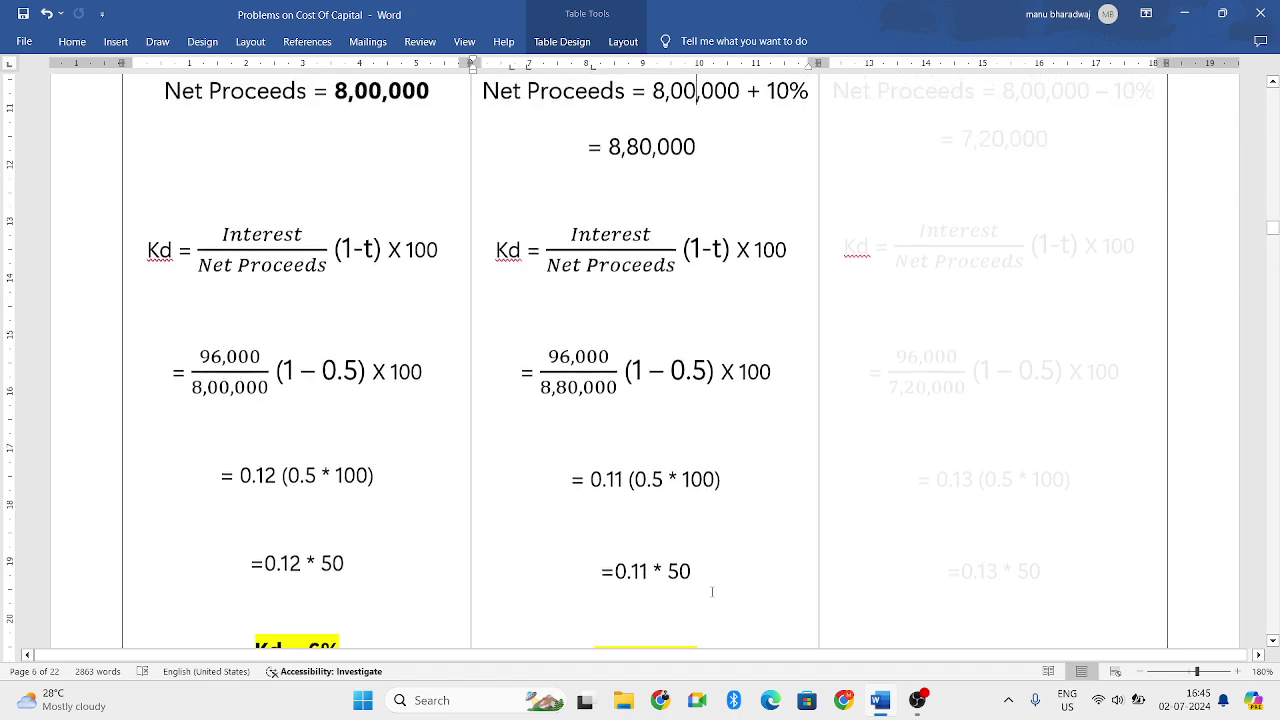
{"action": "key", "text": "Down"}
{"action": "key", "text": "Down"}
{"action": "key", "text": "Down"}
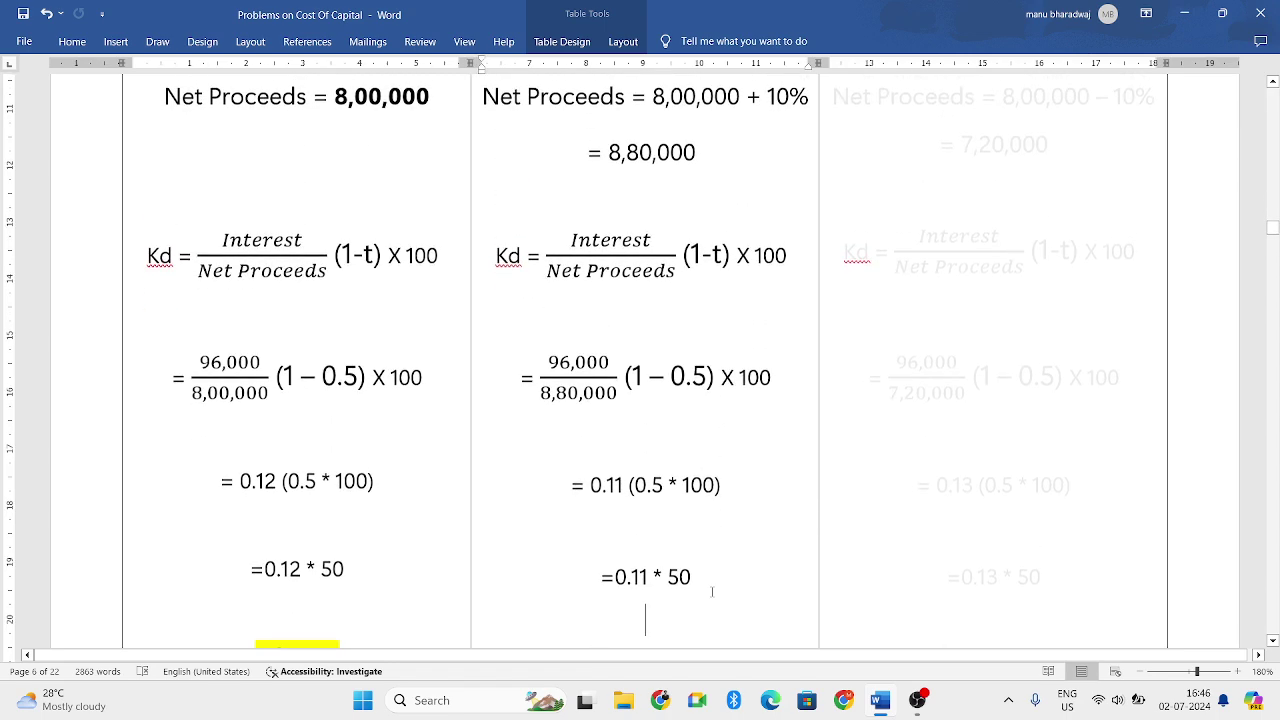
{"action": "key", "text": "Up"}
{"action": "key", "text": "Up"}
{"action": "key", "text": "Up"}
{"action": "key", "text": "Up"}
{"action": "key", "text": "Up"}
{"action": "key", "text": "Up"}
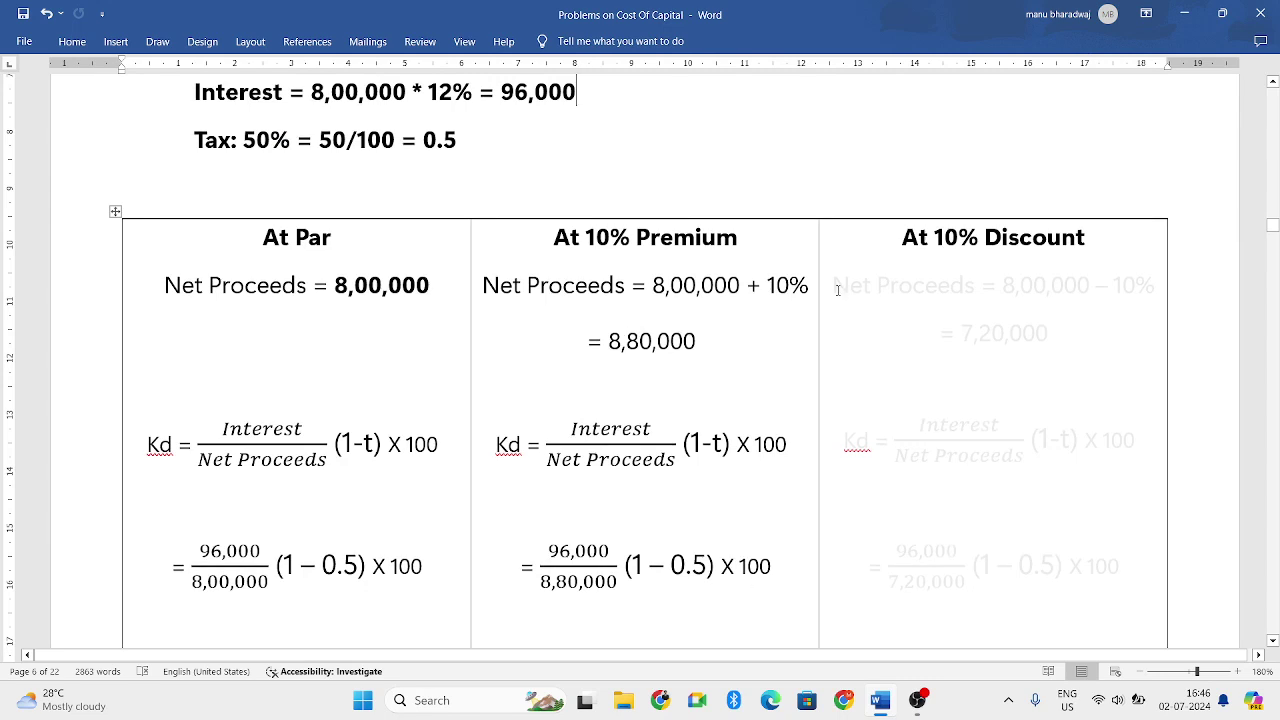
Darken the Discount column's Net Proceeds = 8,00,000 – 10% = 7,20,000 lines.
{"action": "mouse_move", "coordinate": [835, 285]}
{"action": "left_mouse_down"}
{"action": "mouse_move", "coordinate": [1057, 337]}
{"action": "mouse_move", "coordinate": [1094, 290]}
{"action": "mouse_move", "coordinate": [1118, 356]}
{"action": "left_mouse_up"}
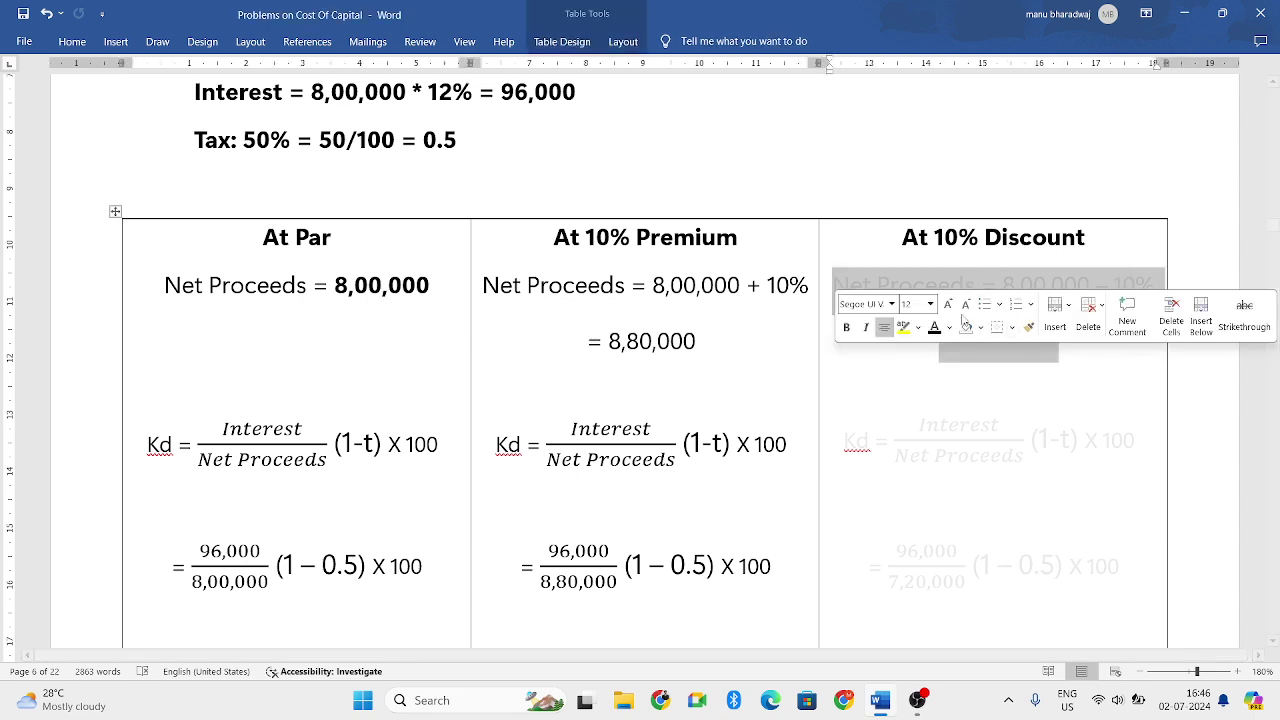
{"action": "left_click", "coordinate": [988, 385]}
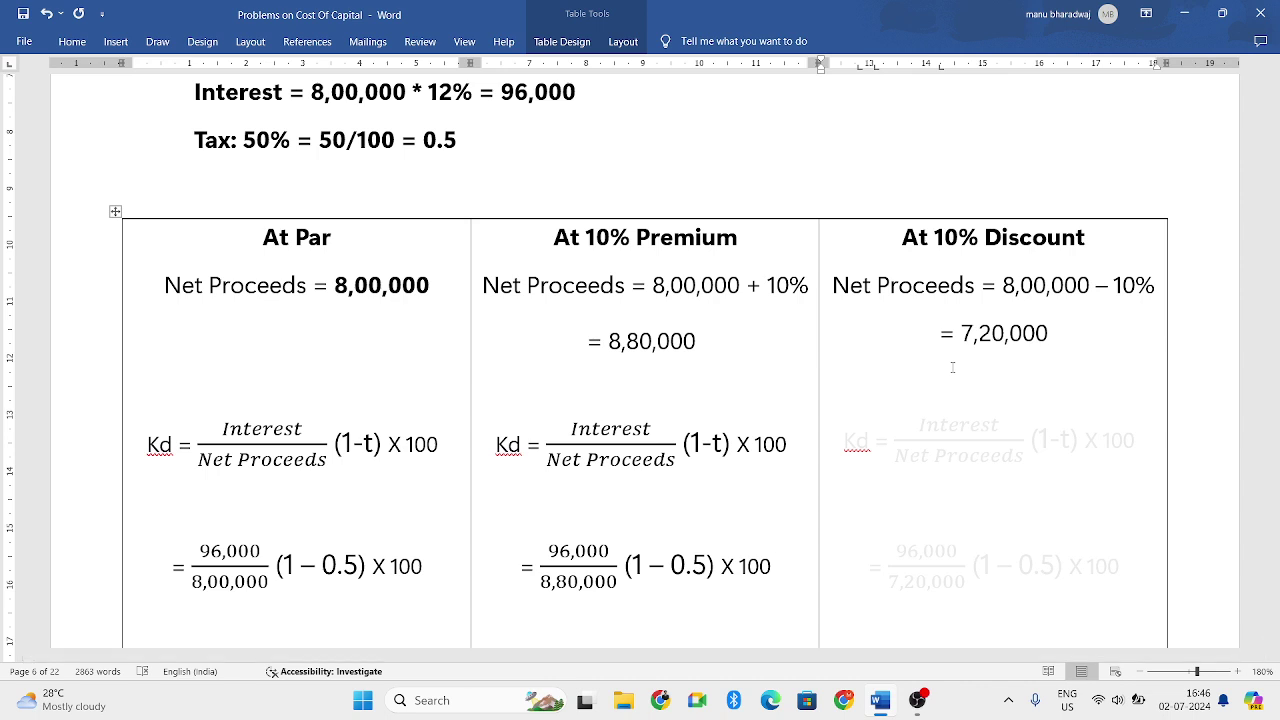
Darken the Discount Kd formula and its 96,000/7,20,000 (1 – 0.5) X 100 row.
{"action": "scroll", "coordinate": [952, 367], "scroll_direction": "down", "scroll_amount": 4}
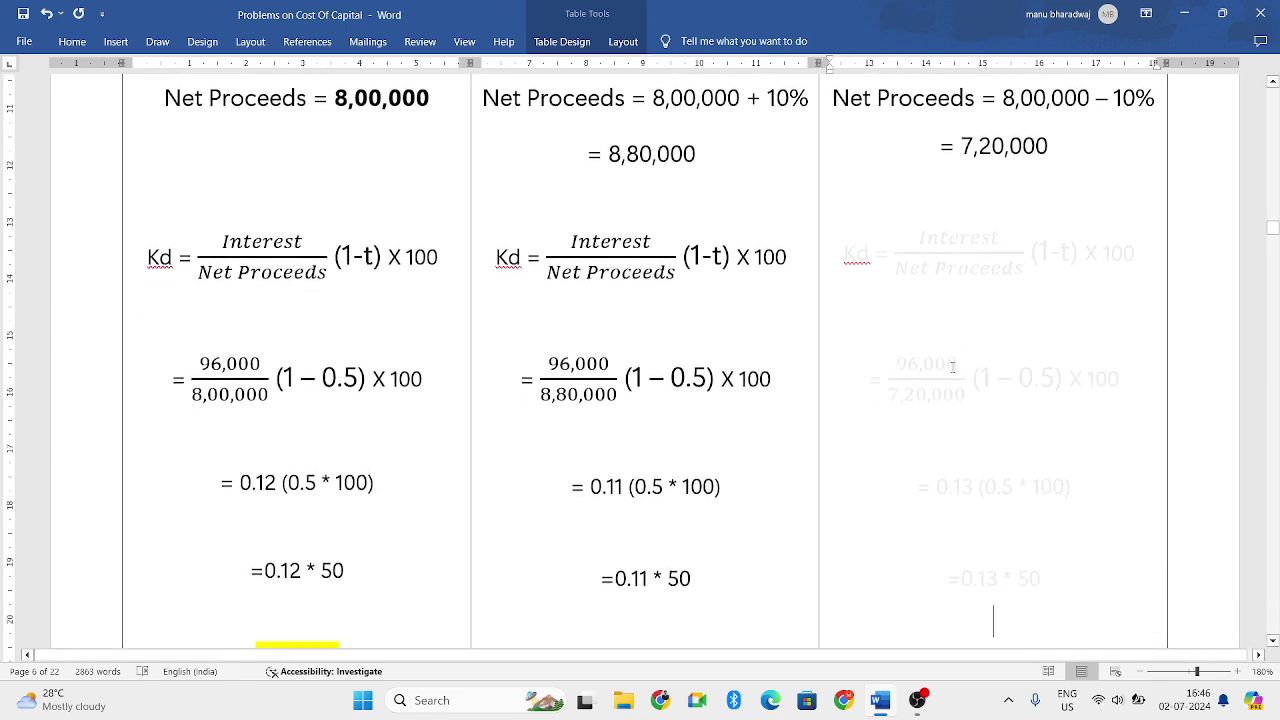
{"action": "left_click_drag", "start_coordinate": [990, 180], "coordinate": [1140, 279]}
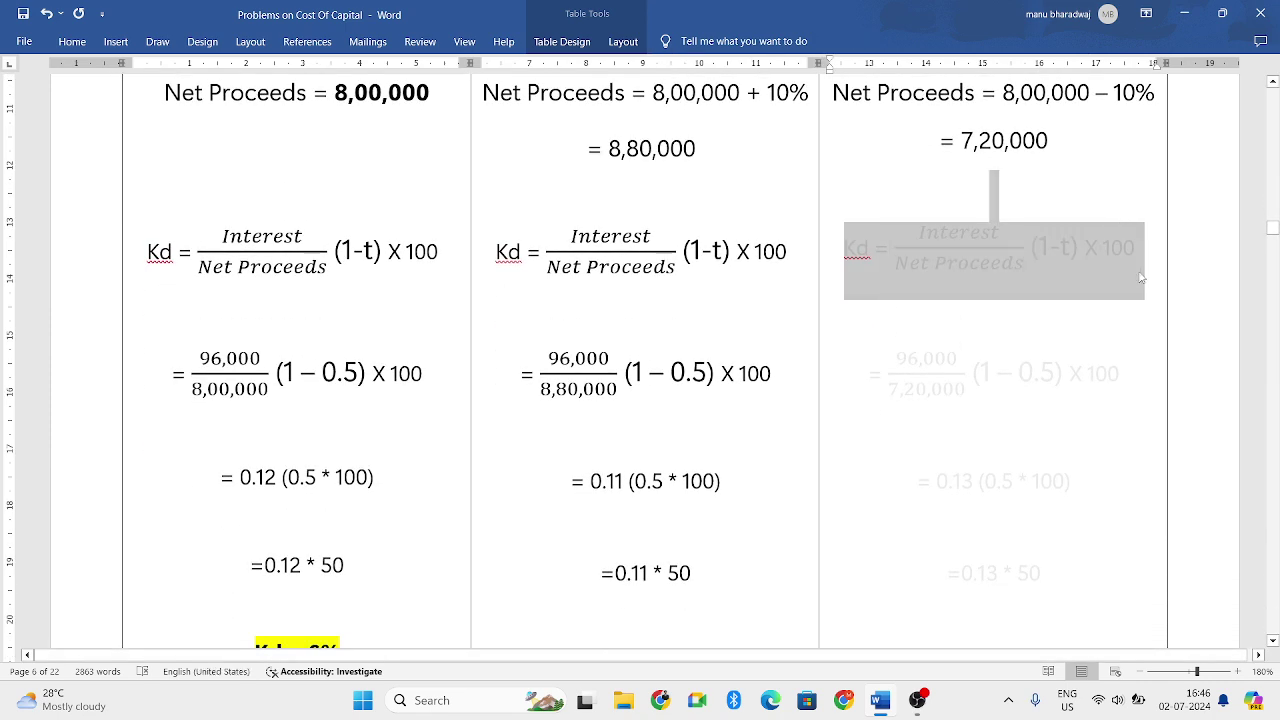
{"action": "key", "text": "ctrl+v"}
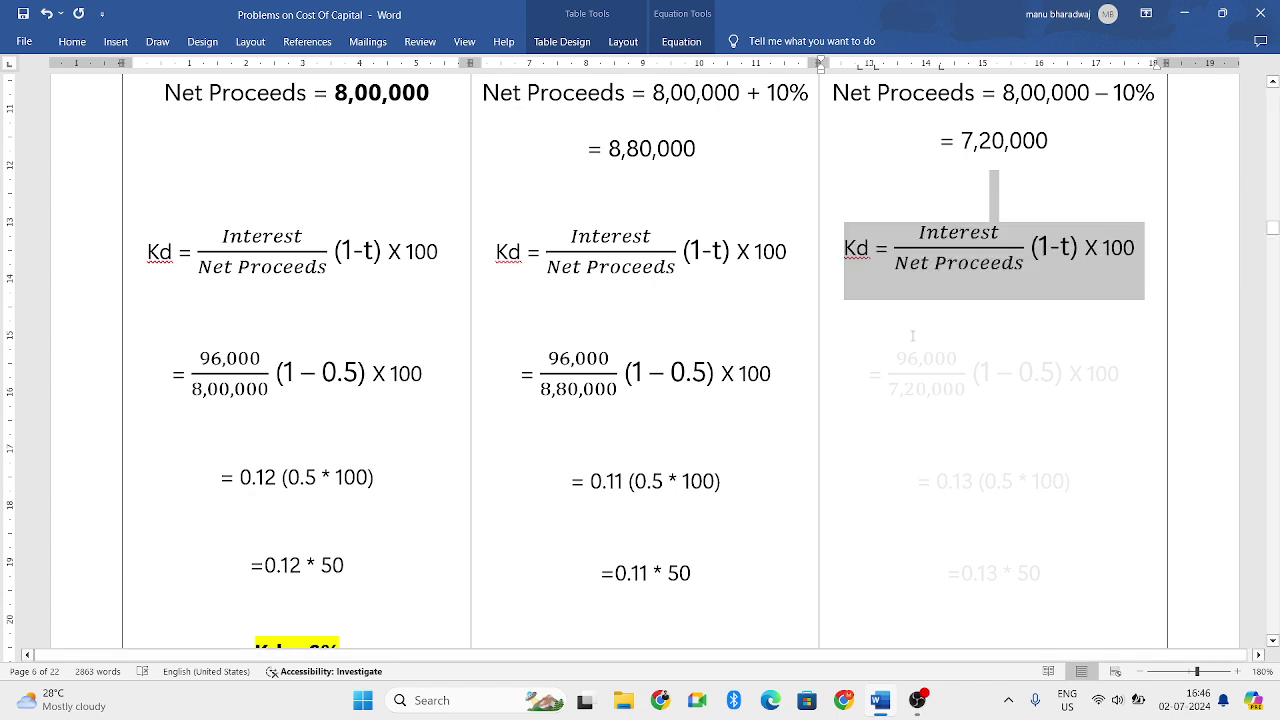
{"action": "left_click_drag", "start_coordinate": [866, 334], "coordinate": [1158, 418]}
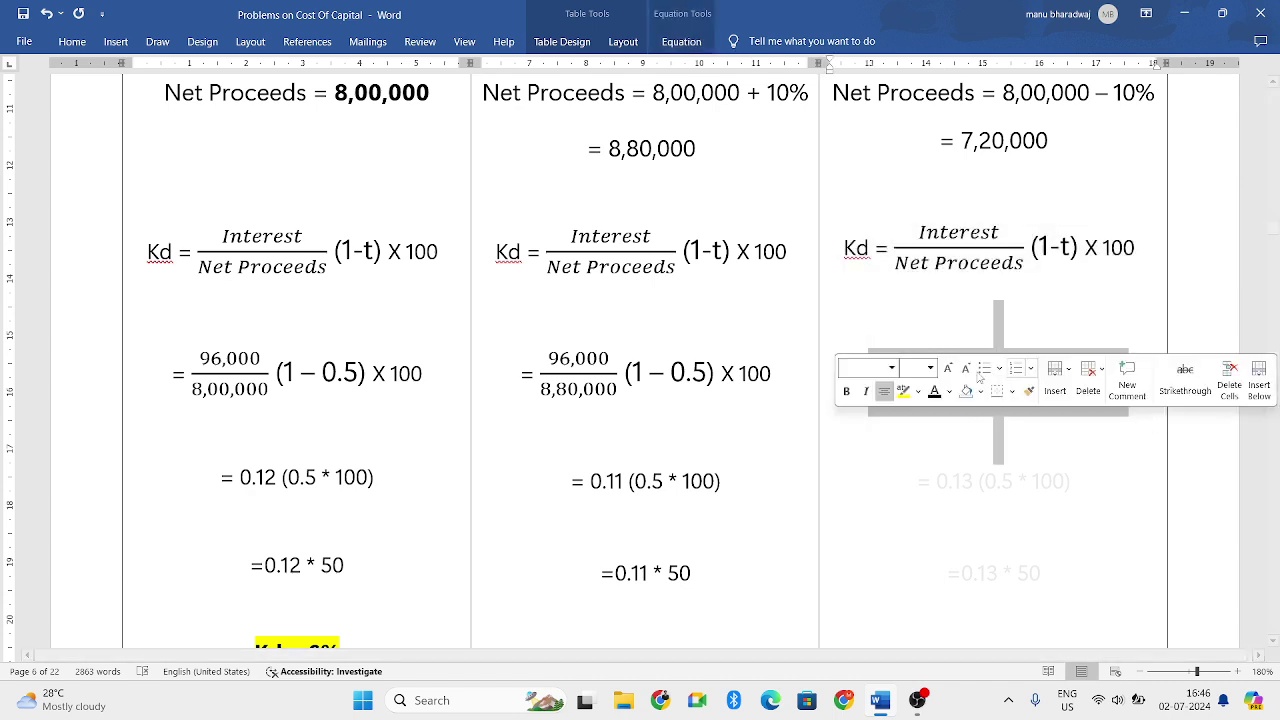
{"action": "key", "text": "ctrl+v"}
{"action": "left_click", "coordinate": [1031, 420]}
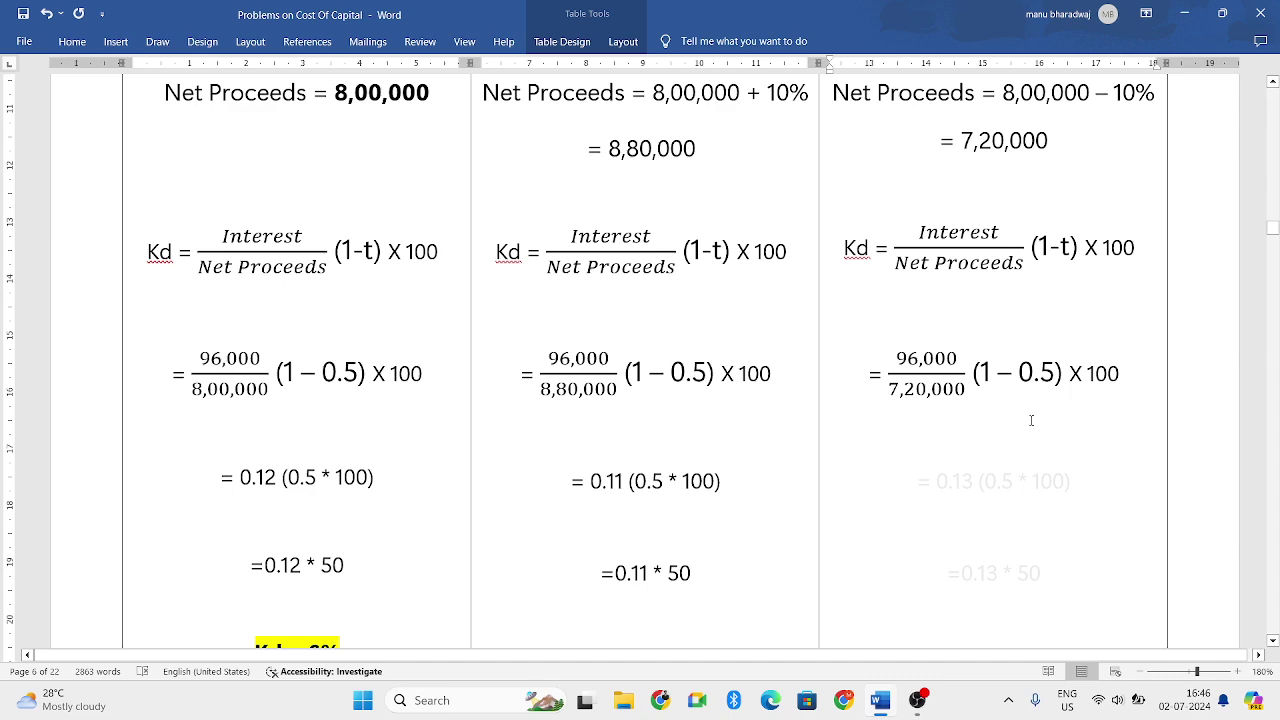
Darken the Discount = 0.13 (0.5 * 100) and =0.13 * 50 lines.
{"action": "scroll", "coordinate": [1031, 420], "scroll_direction": "down", "scroll_amount": 5}
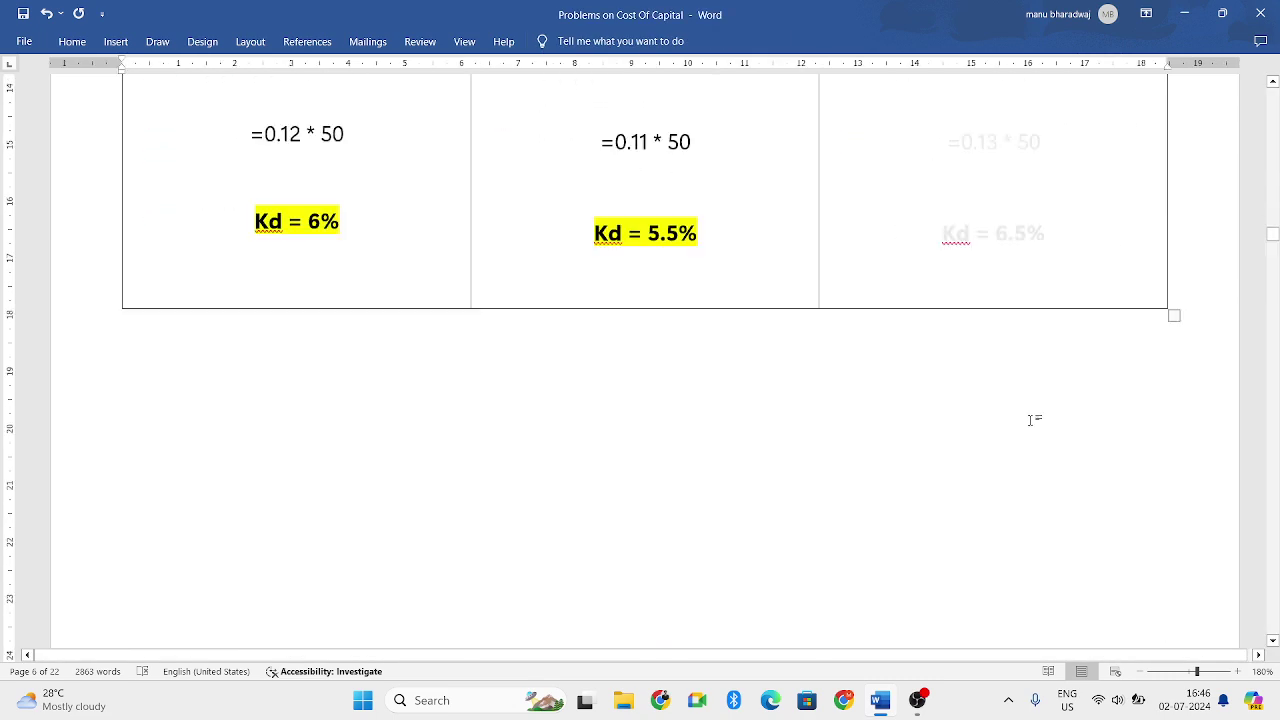
{"action": "scroll", "coordinate": [1031, 420], "scroll_direction": "down", "scroll_amount": 2}
{"action": "scroll", "coordinate": [1031, 420], "scroll_direction": "up", "scroll_amount": 6}
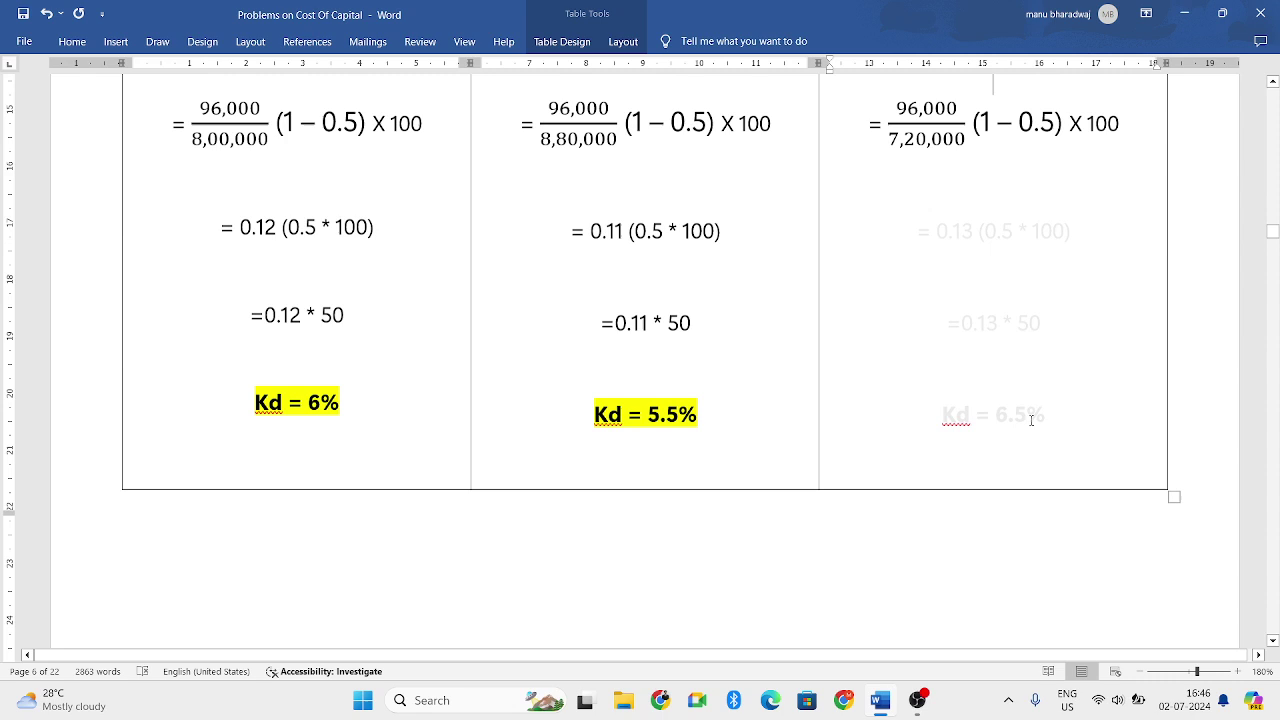
{"action": "scroll", "coordinate": [1031, 420], "scroll_direction": "up", "scroll_amount": 2}
{"action": "left_click_drag", "start_coordinate": [920, 345], "coordinate": [1151, 318]}
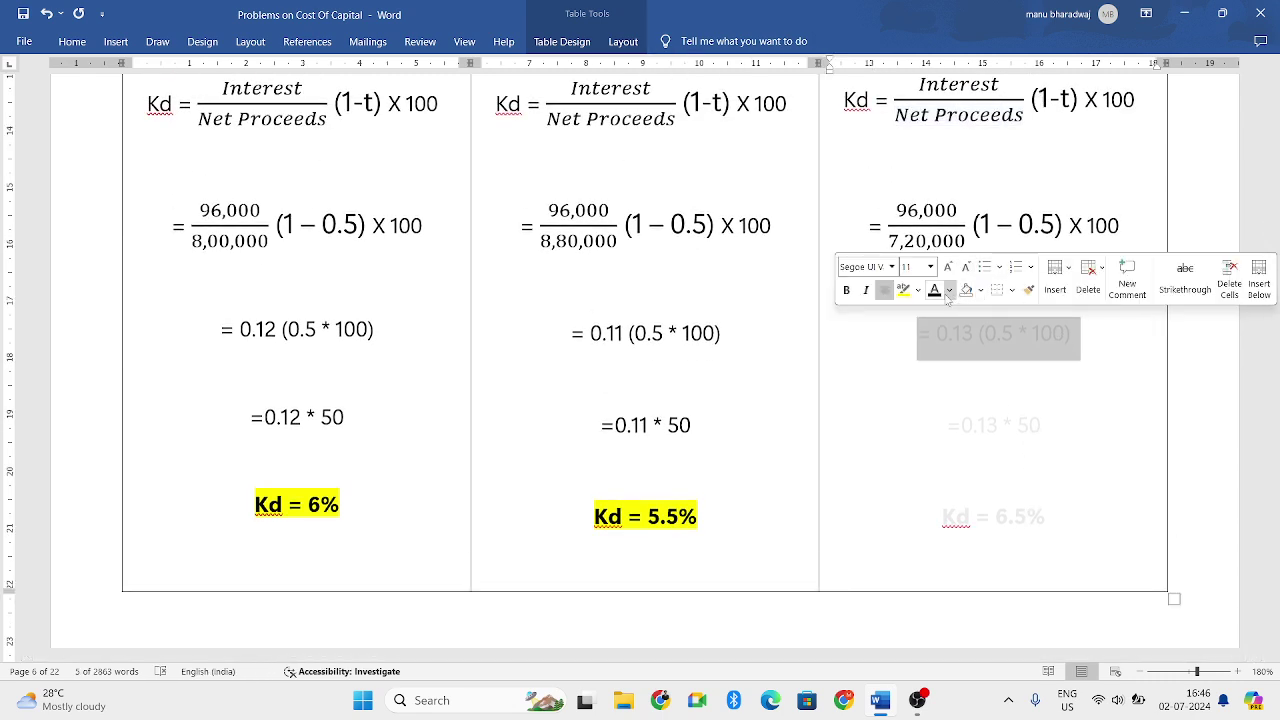
{"action": "left_click", "coordinate": [934, 290]}
{"action": "left_click", "coordinate": [978, 350]}
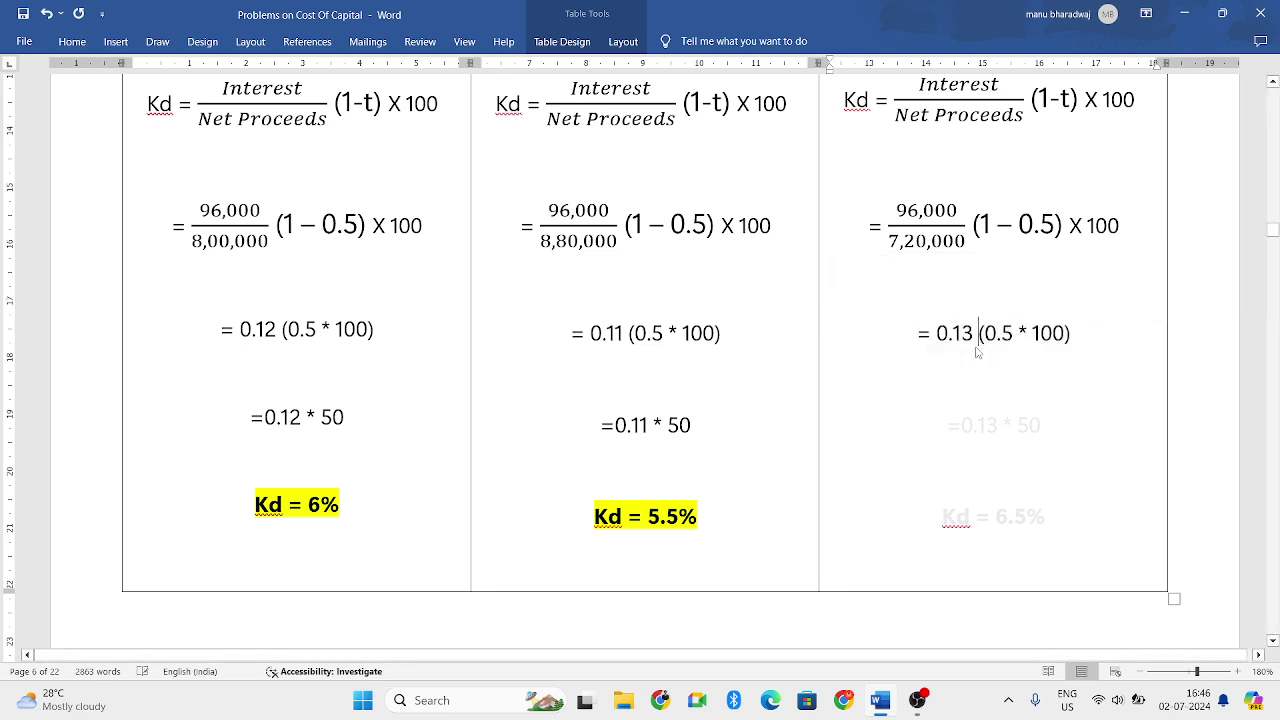
{"action": "triple_click", "coordinate": [940, 412]}
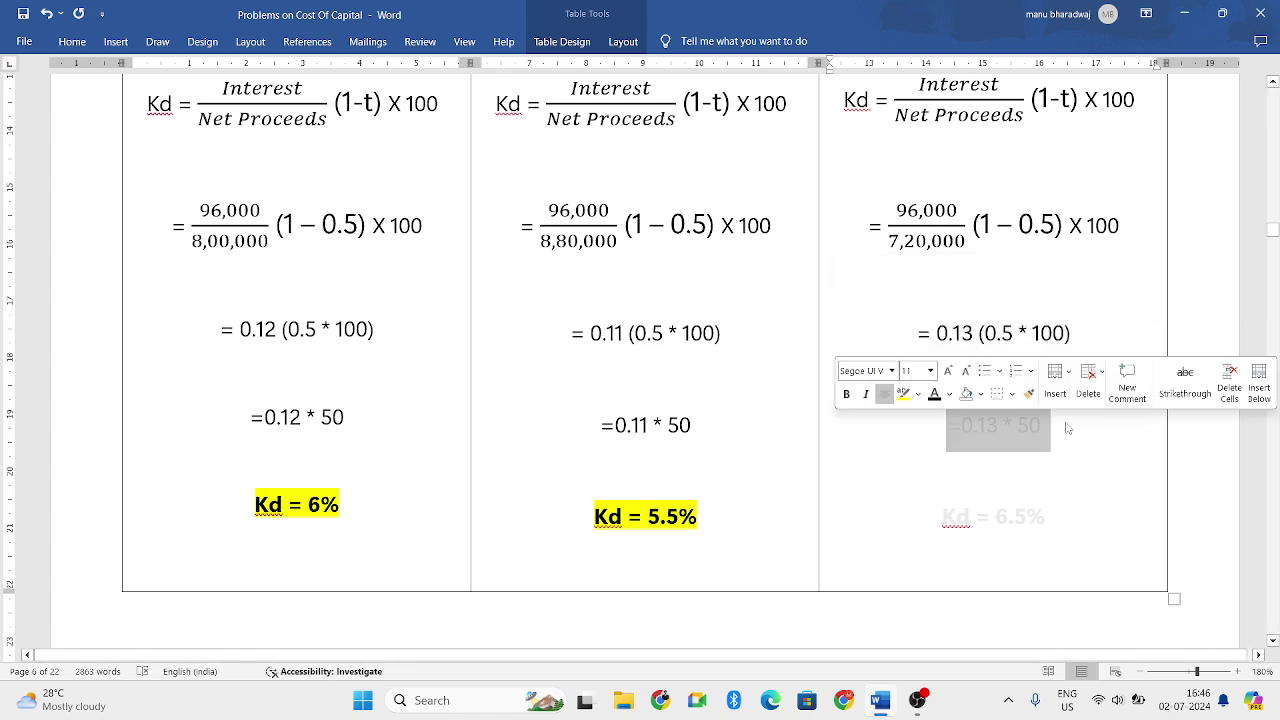
{"action": "left_click", "coordinate": [934, 393]}
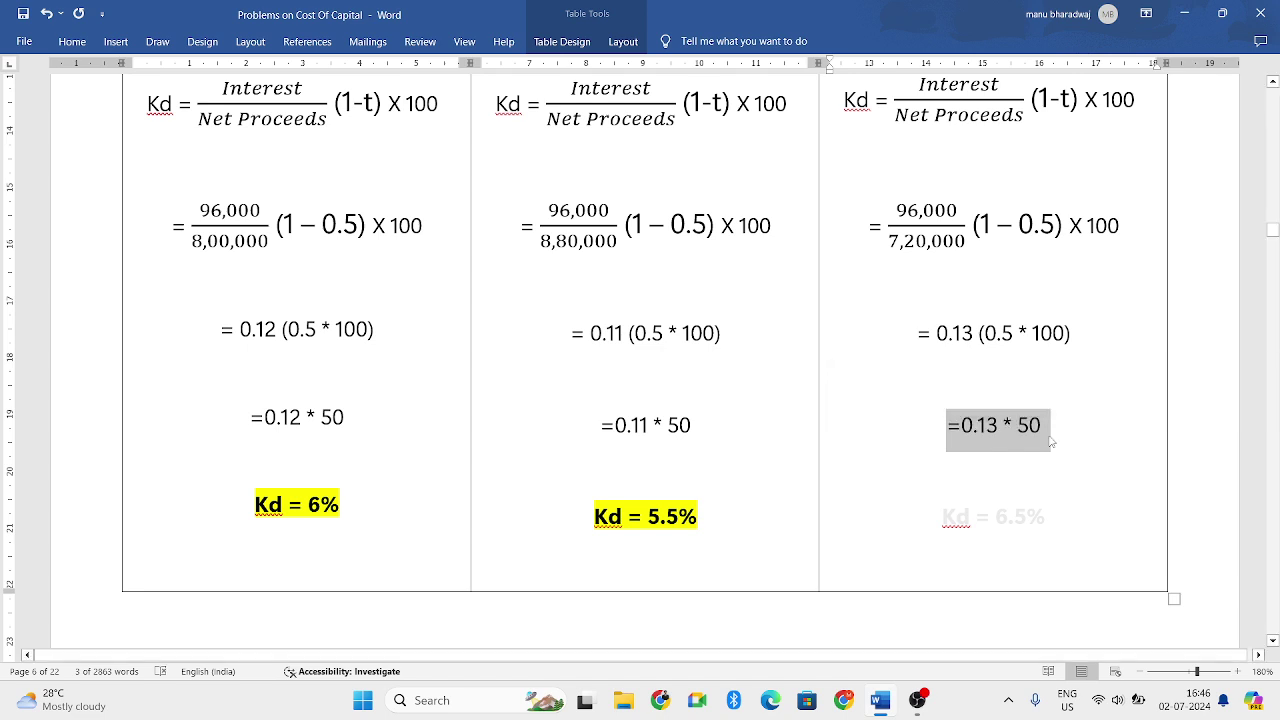
{"action": "left_click", "coordinate": [1052, 440]}
Highlight Kd = 6.5% in yellow and save the document.
{"action": "triple_click", "coordinate": [925, 517]}
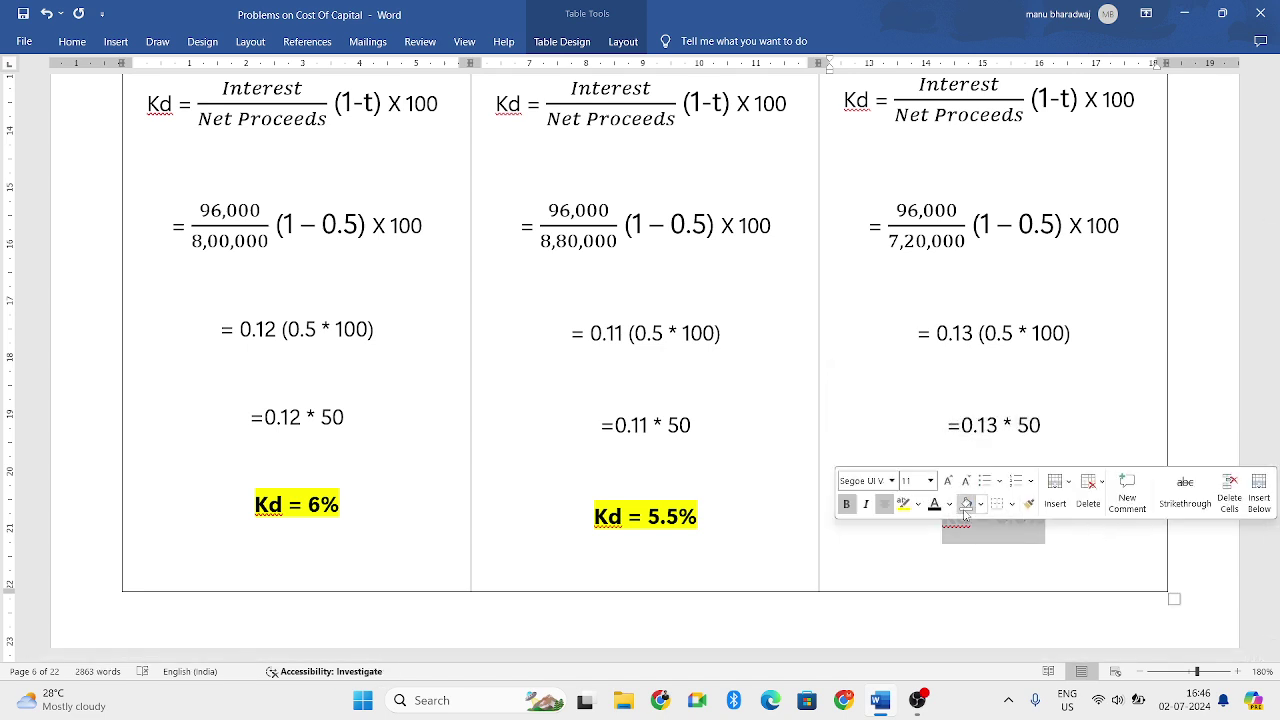
{"action": "left_click", "coordinate": [909, 506]}
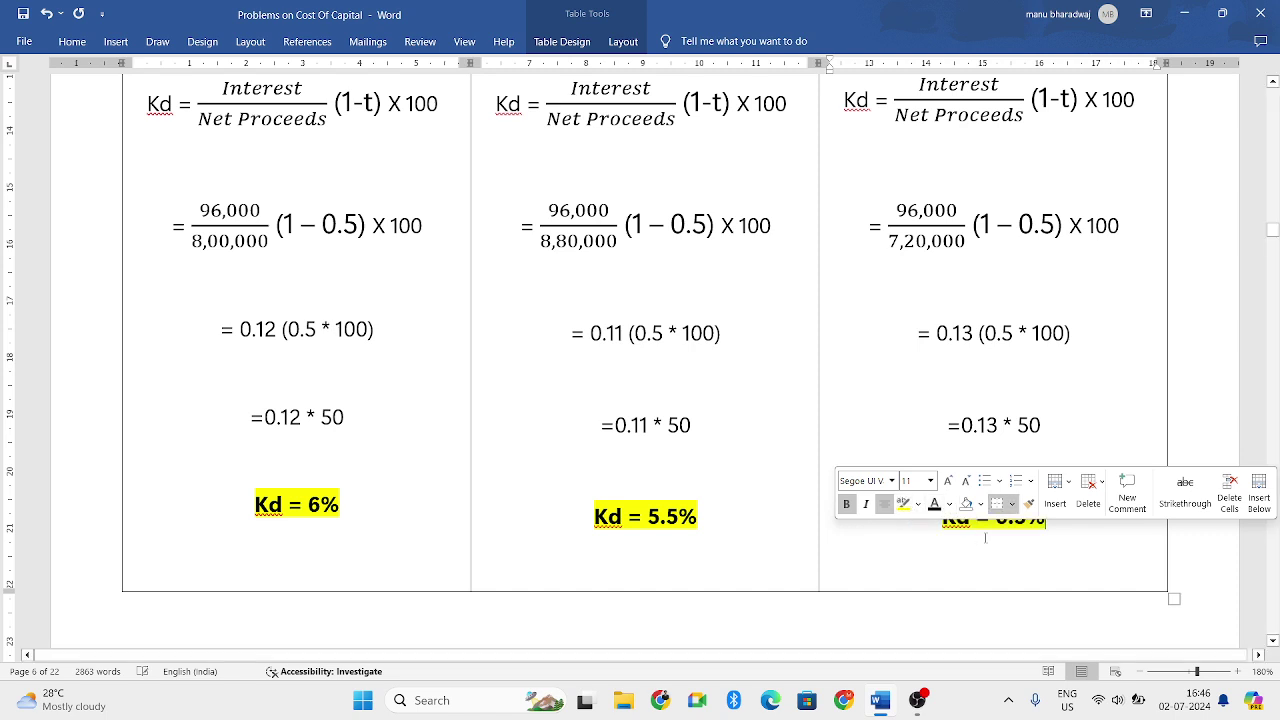
{"action": "left_click", "coordinate": [985, 537]}
{"action": "key", "text": "ctrl+s"}
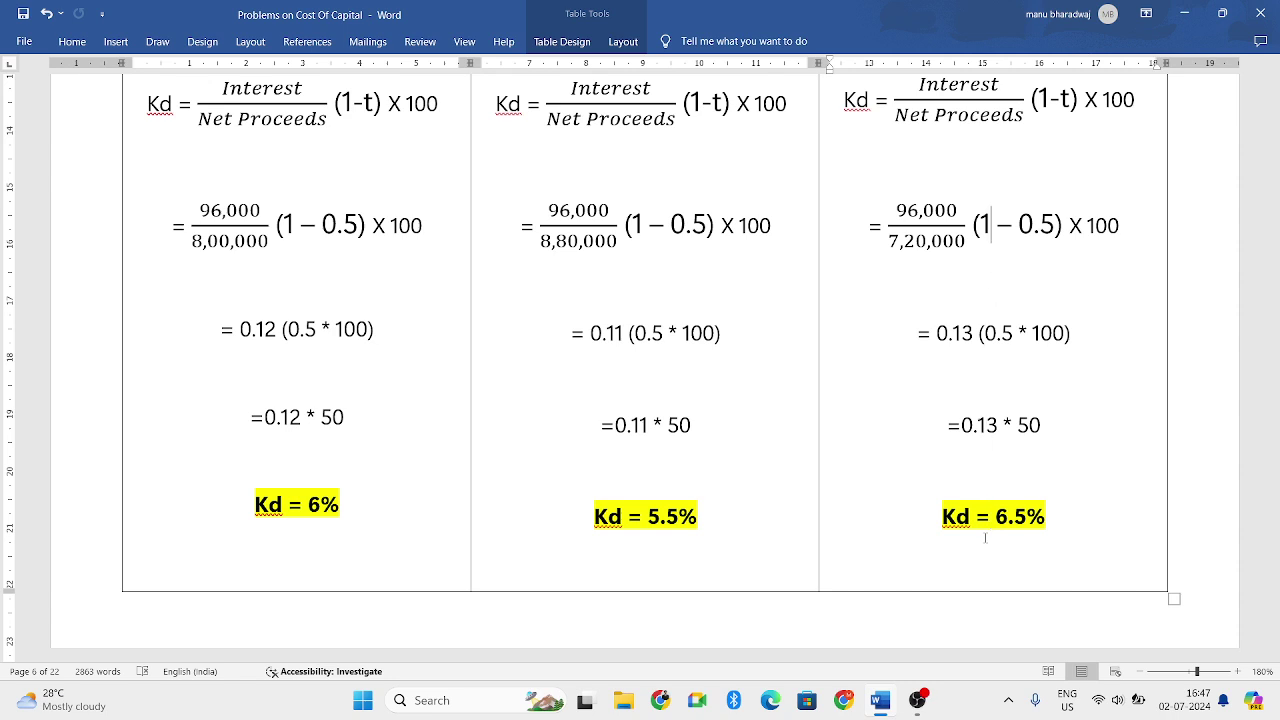
{"action": "left_click", "coordinate": [990, 108]}
{"action": "key", "text": "Up"}
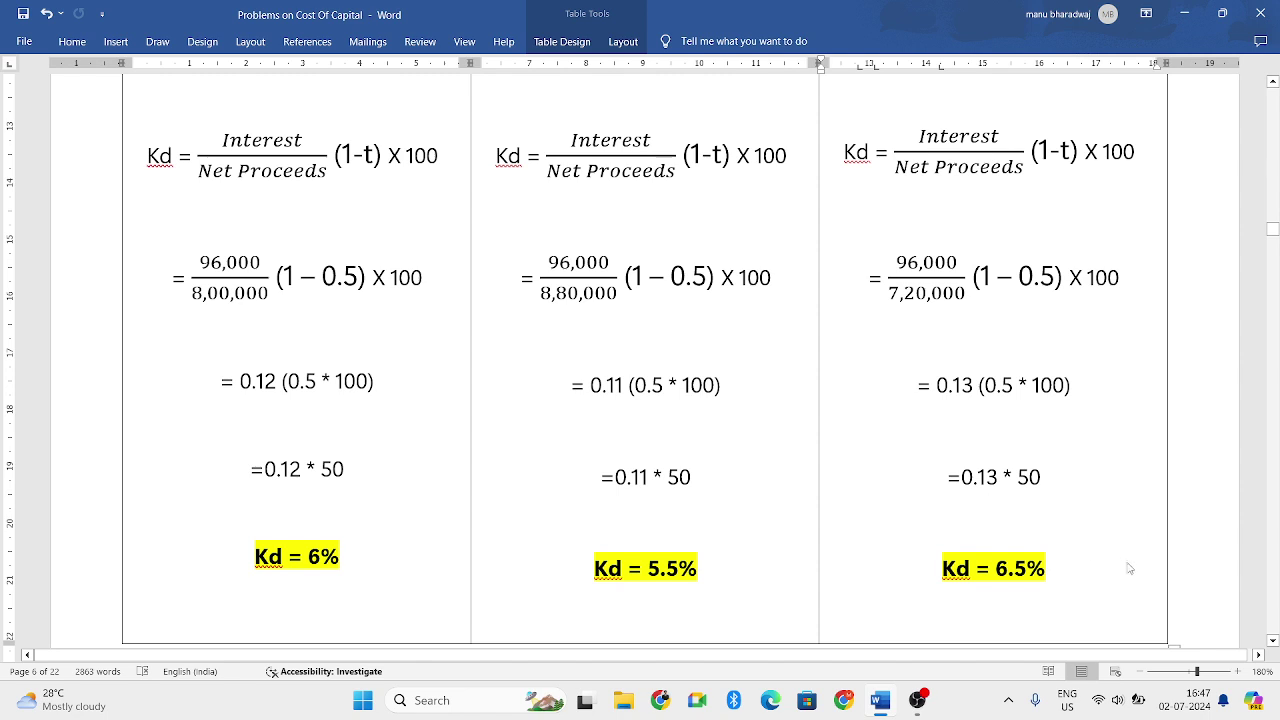